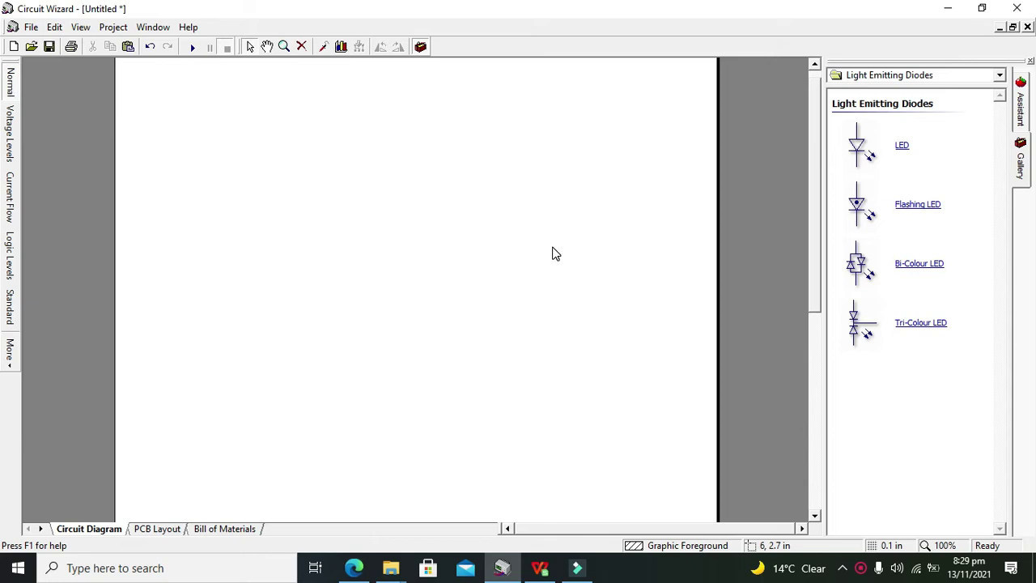
- Place a 1.5V cell from the Power Supplies gallery on the blank diagram
{"action": "left_click", "coordinate": [882, 75]}
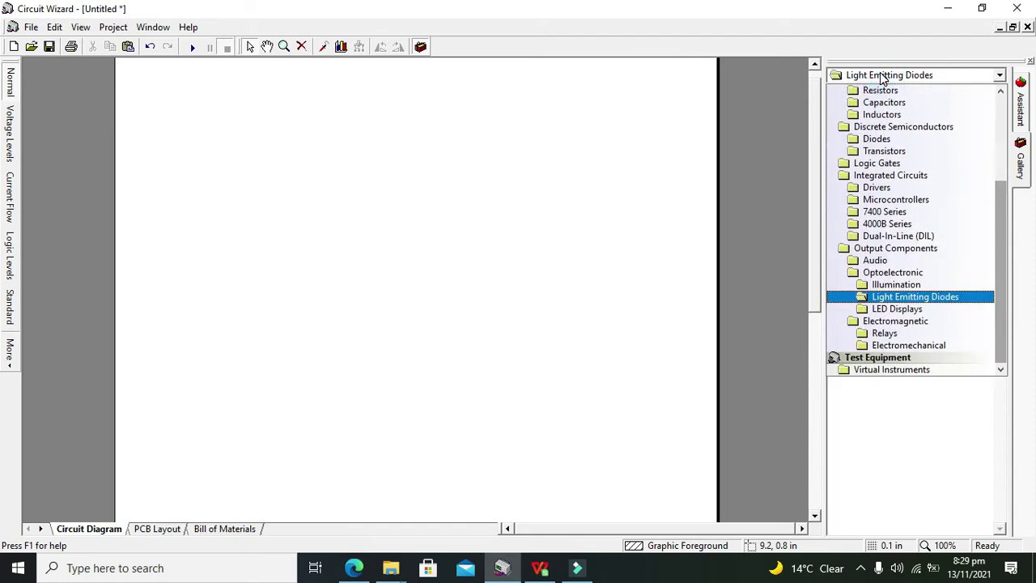
{"action": "left_click_drag", "start_coordinate": [1003, 194], "coordinate": [1008, 109]}
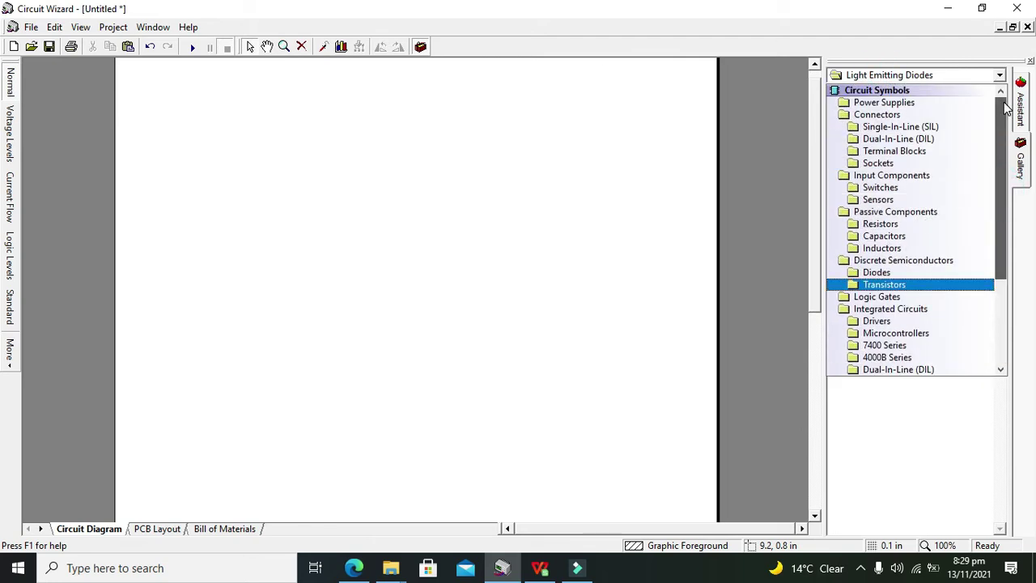
{"action": "left_click", "coordinate": [912, 104]}
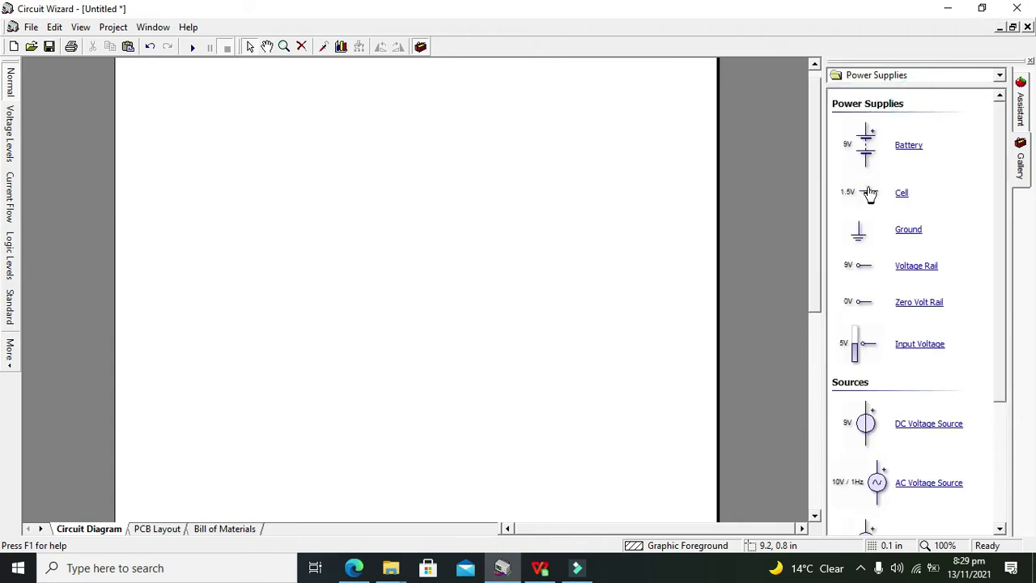
{"action": "left_click", "coordinate": [222, 283]}
{"action": "left_click", "coordinate": [432, 256]}
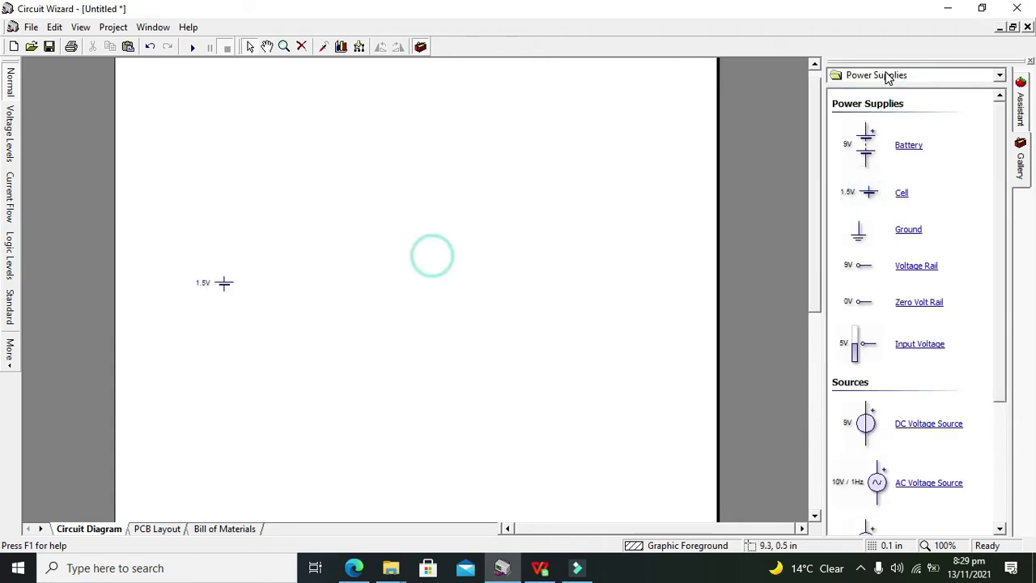
- Drag a thermistor from the Sensors gallery to just below the cell
{"action": "left_click", "coordinate": [887, 75]}
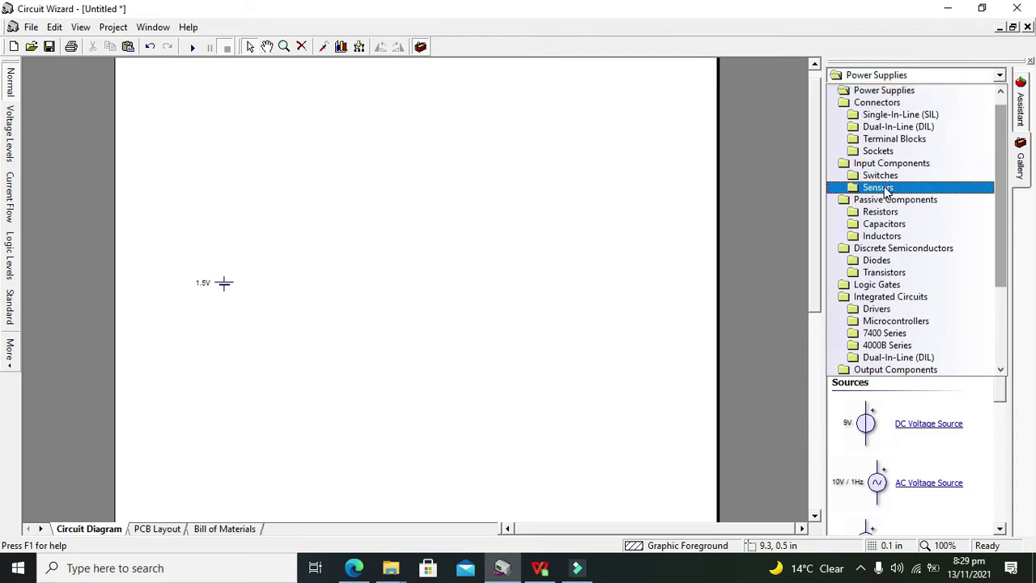
{"action": "left_click", "coordinate": [885, 190]}
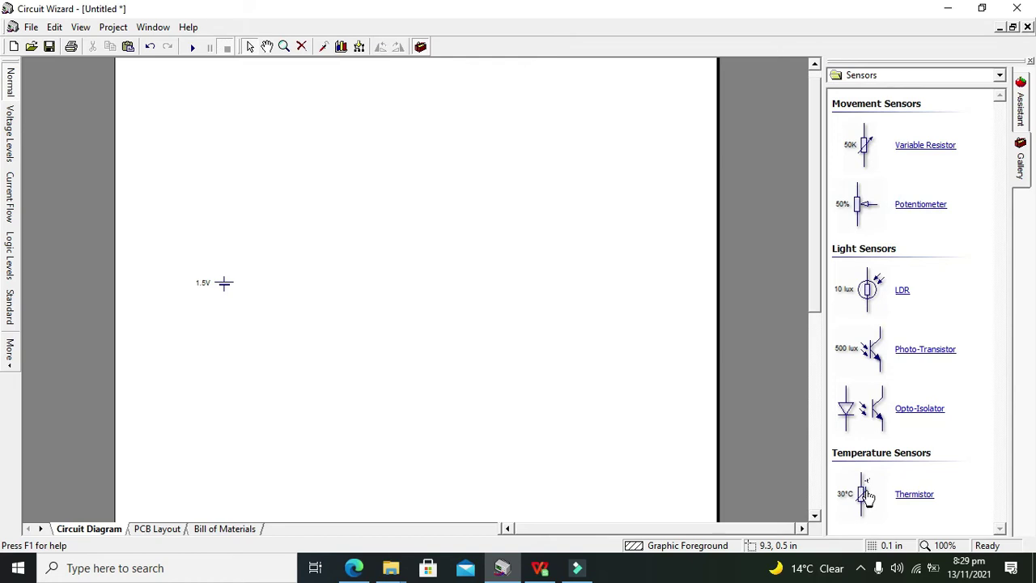
{"action": "left_click_drag", "start_coordinate": [865, 494], "coordinate": [225, 357]}
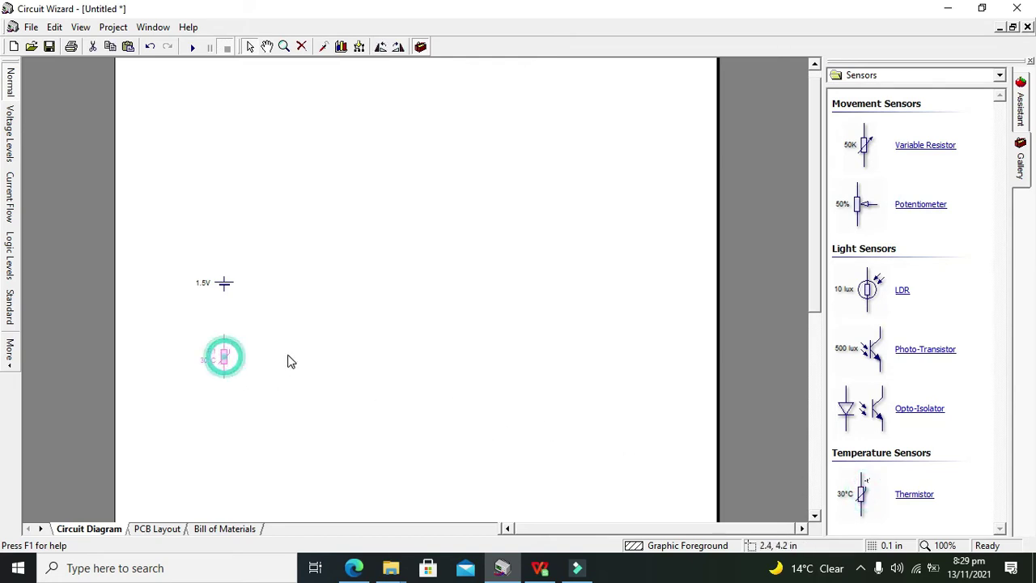
- Drop the thermistor below the cell and drag an LED to the right of the cell
{"action": "left_click", "coordinate": [289, 359]}
{"action": "left_click", "coordinate": [850, 74]}
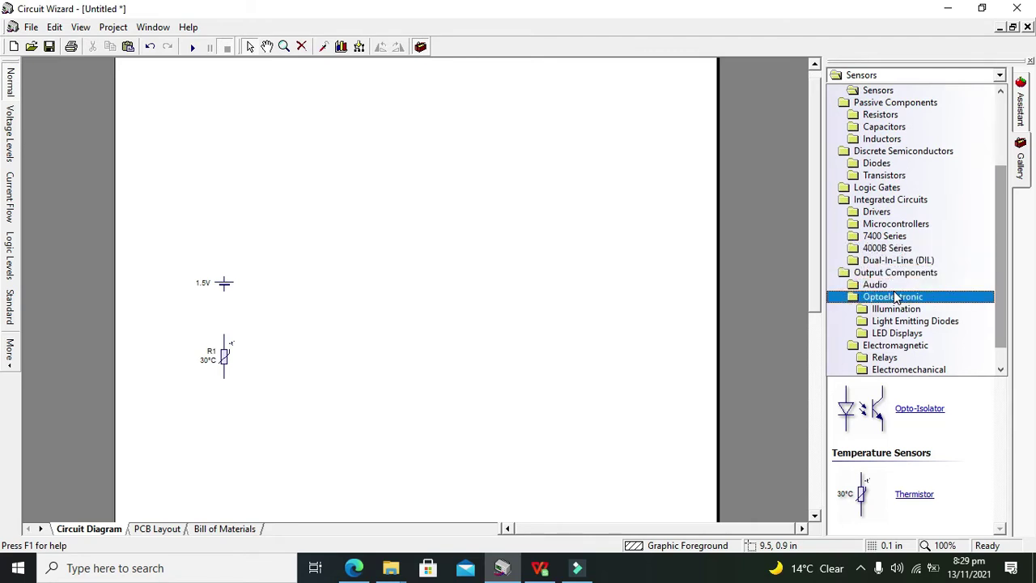
{"action": "left_click", "coordinate": [898, 325]}
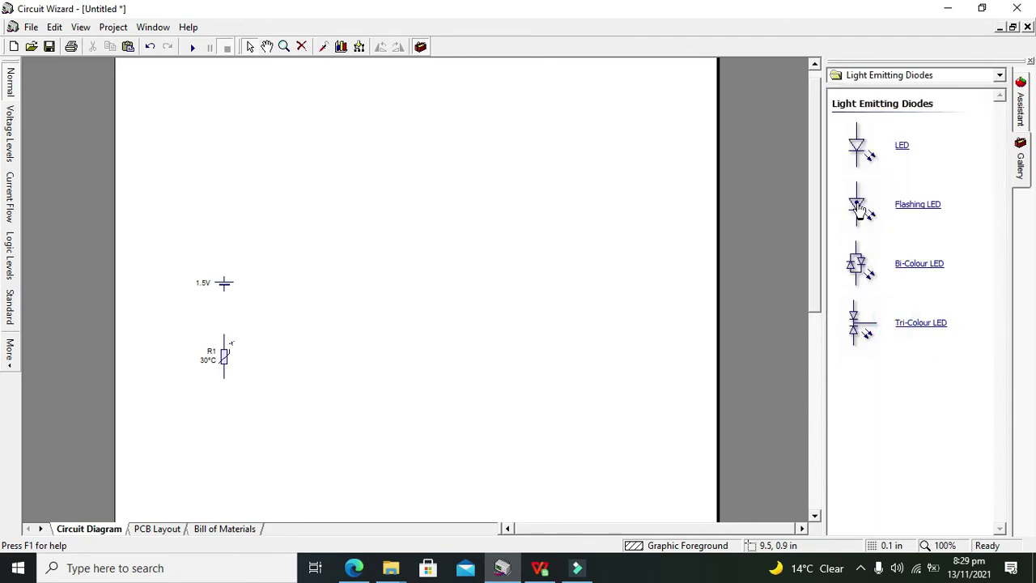
{"action": "left_click_drag", "start_coordinate": [858, 146], "coordinate": [392, 318]}
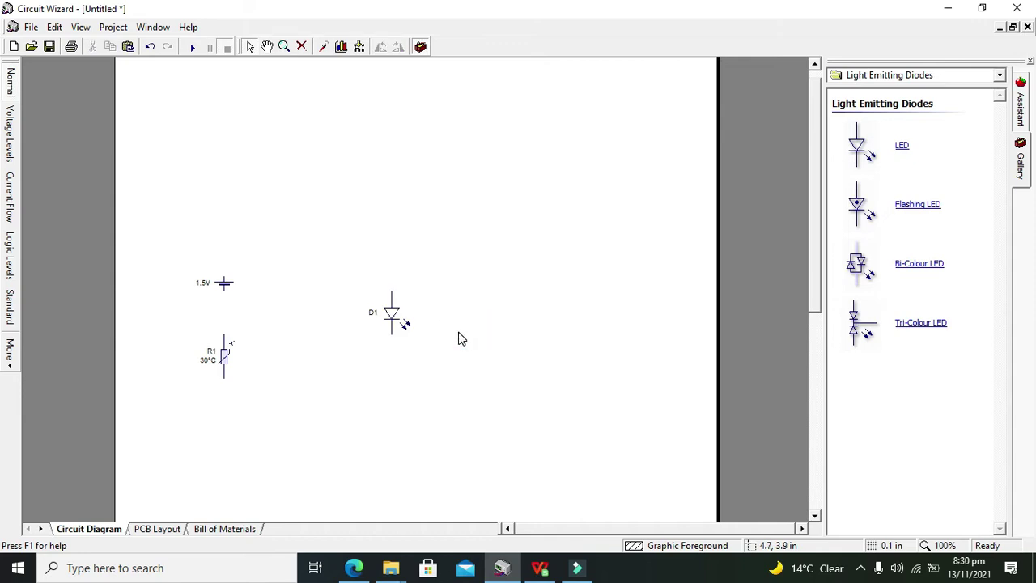
- Keep LED D1's model set to Red in its properties
{"action": "left_click", "coordinate": [394, 313]}
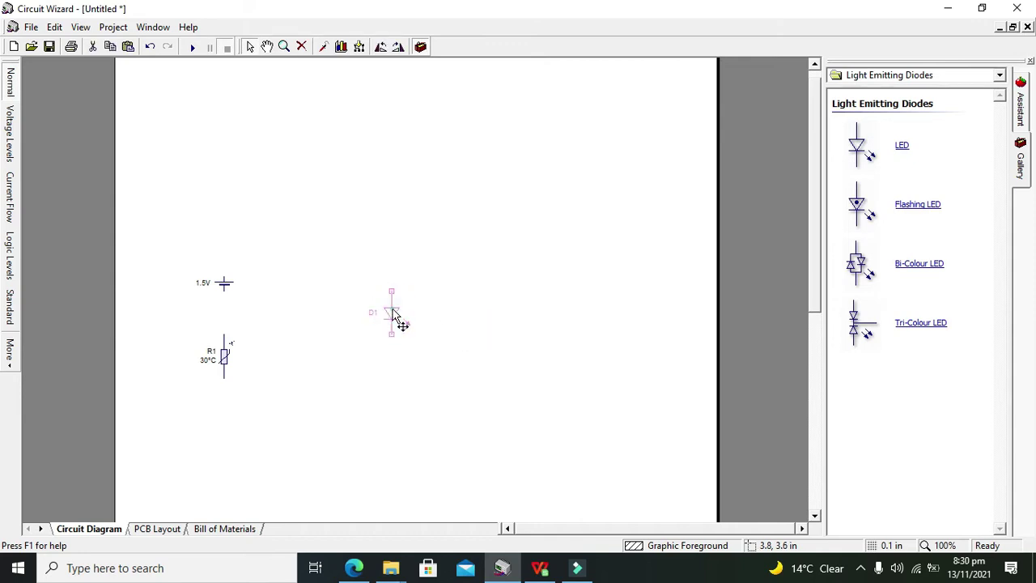
{"action": "double_click", "coordinate": [393, 313]}
{"action": "left_click", "coordinate": [544, 311]}
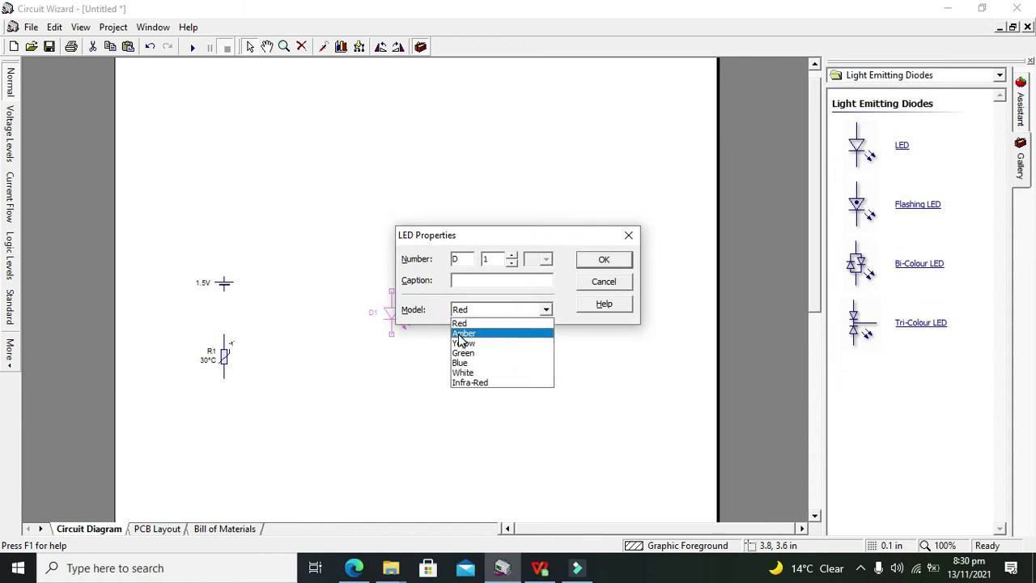
{"action": "left_click", "coordinate": [623, 258]}
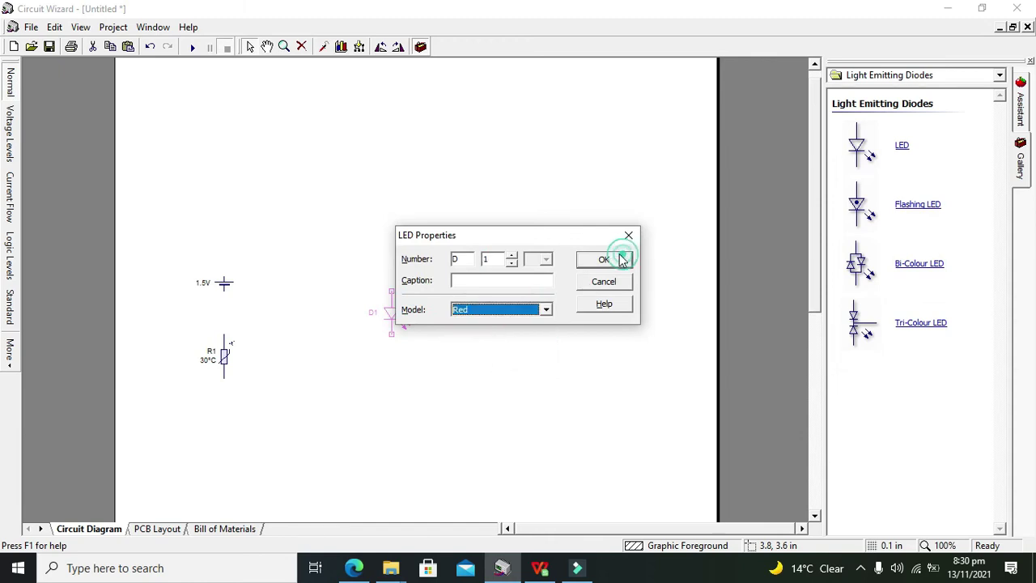
{"action": "left_click", "coordinate": [603, 258]}
{"action": "left_click", "coordinate": [563, 215]}
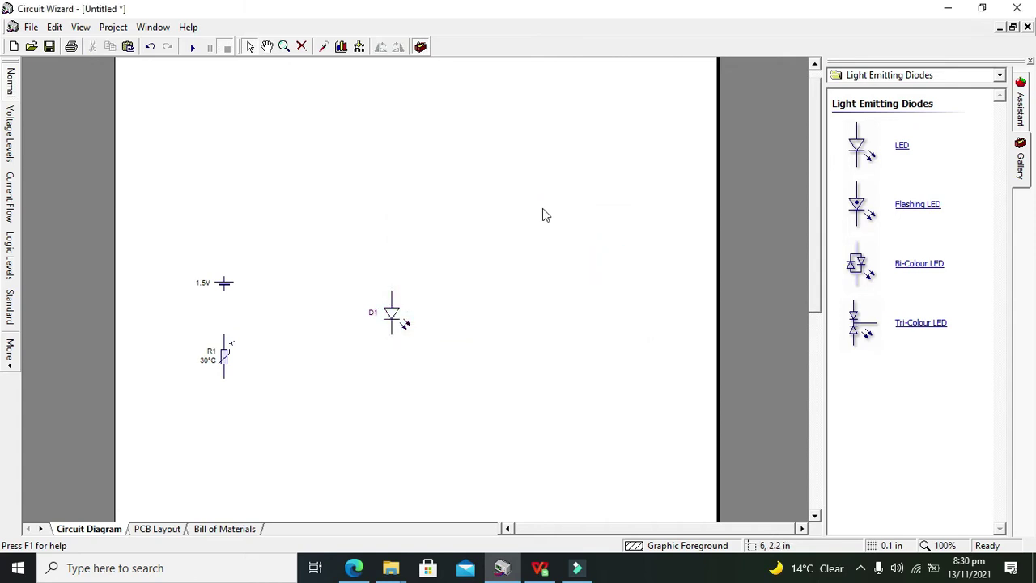
- Wire the LED's top pin to the cell's top pin, cornering above the cell
{"action": "left_click", "coordinate": [391, 289]}
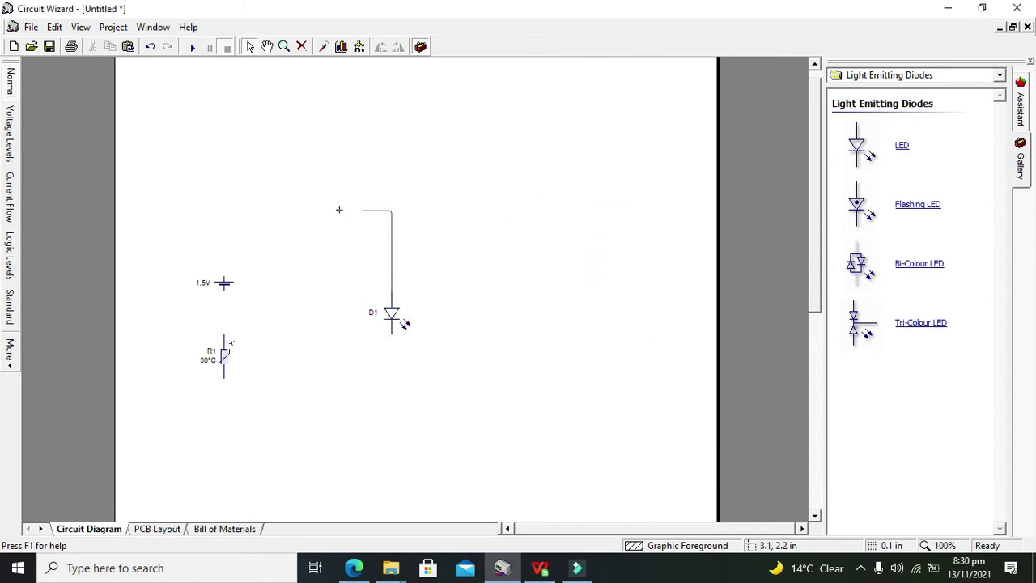
{"action": "left_click", "coordinate": [220, 217]}
{"action": "left_click", "coordinate": [224, 275]}
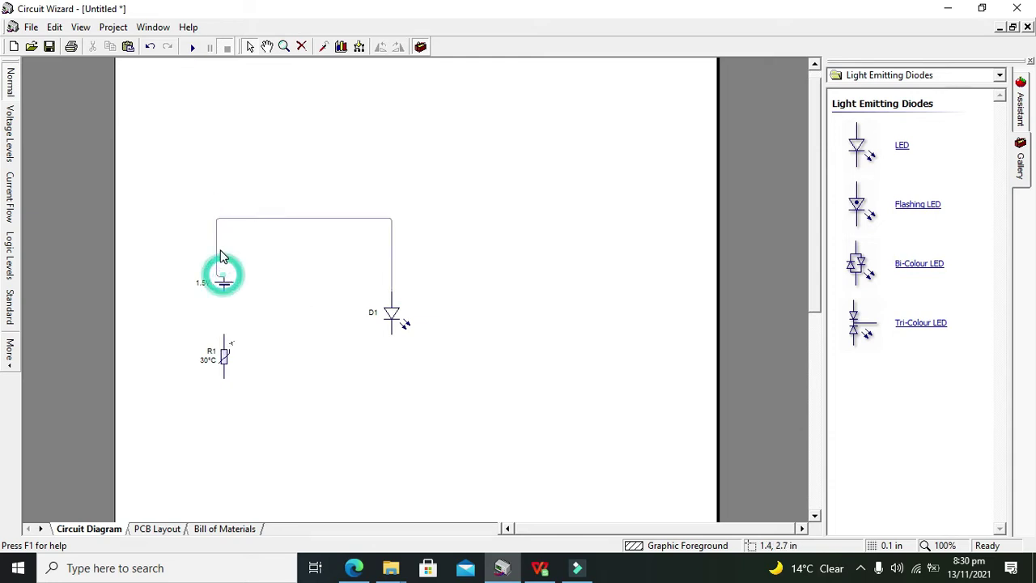
{"action": "left_click_drag", "start_coordinate": [216, 247], "coordinate": [224, 248]}
{"action": "left_click", "coordinate": [248, 253]}
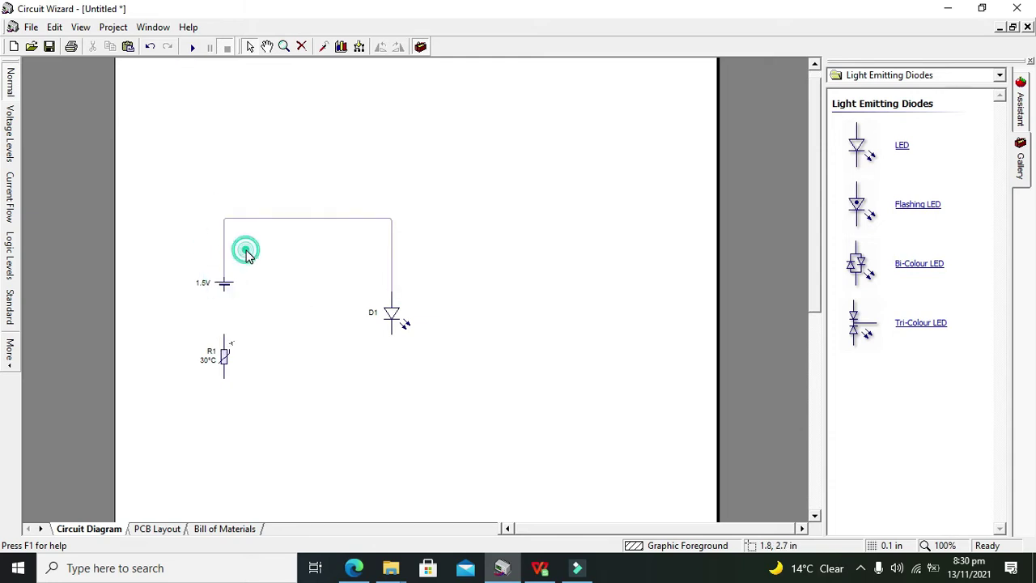
- Wire the cell's bottom pin to the thermistor, and the LED's lower pin to the thermistor's bottom pin
{"action": "left_click", "coordinate": [224, 290]}
{"action": "left_click", "coordinate": [224, 335]}
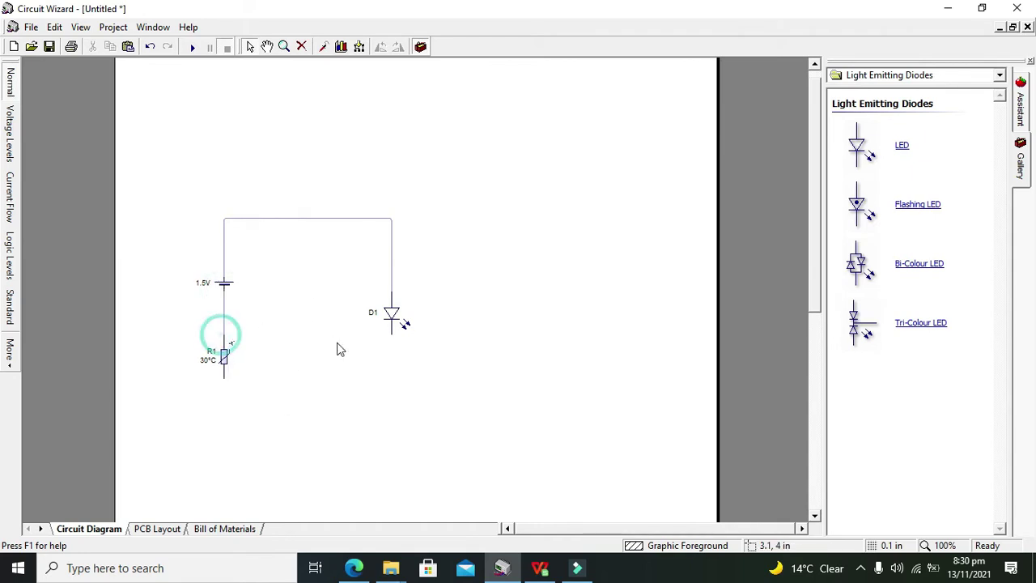
{"action": "left_click", "coordinate": [392, 335]}
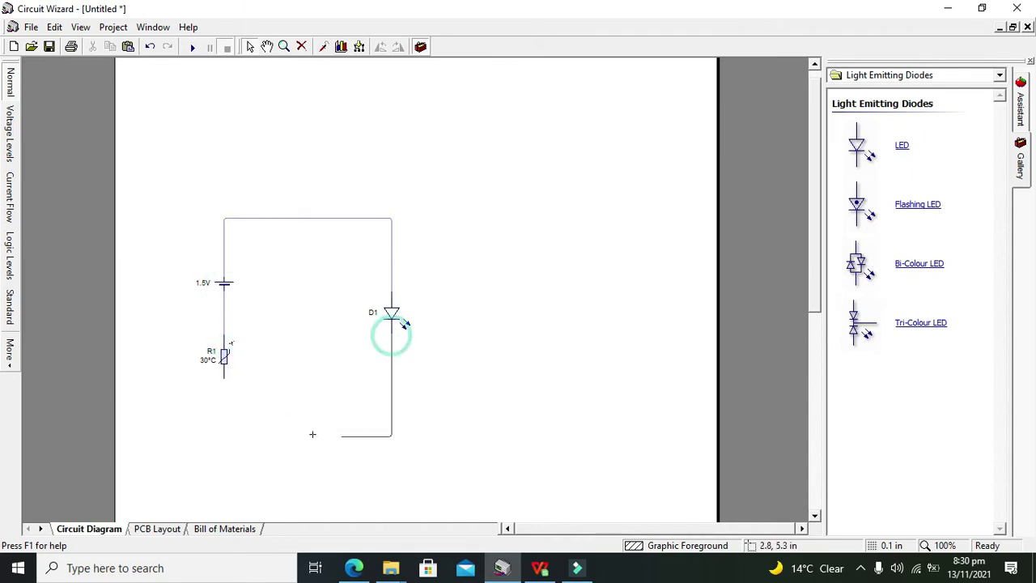
{"action": "left_click", "coordinate": [221, 428]}
{"action": "left_click", "coordinate": [225, 379]}
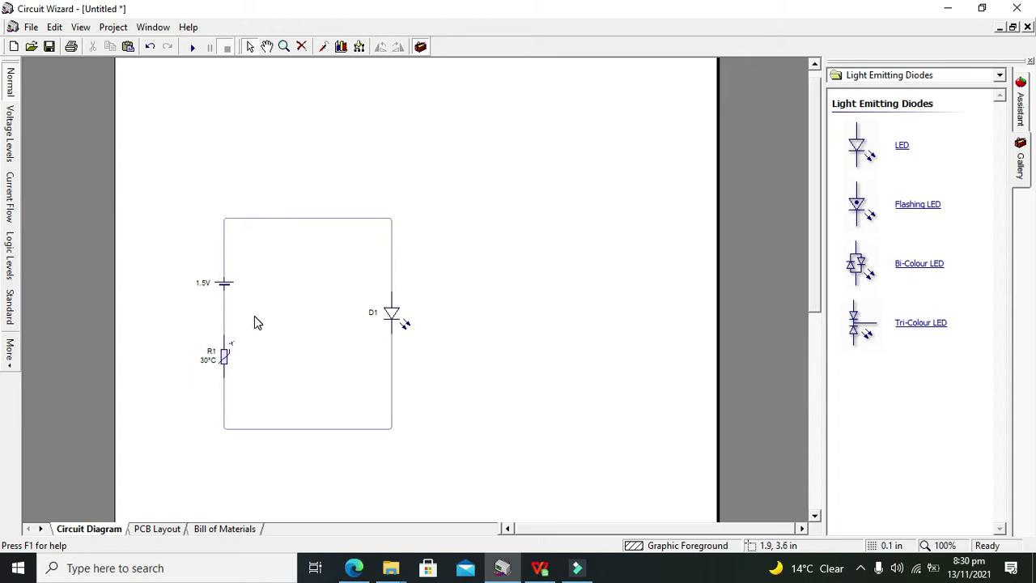
- Set the cell's voltage to 2V
{"action": "left_click", "coordinate": [227, 284]}
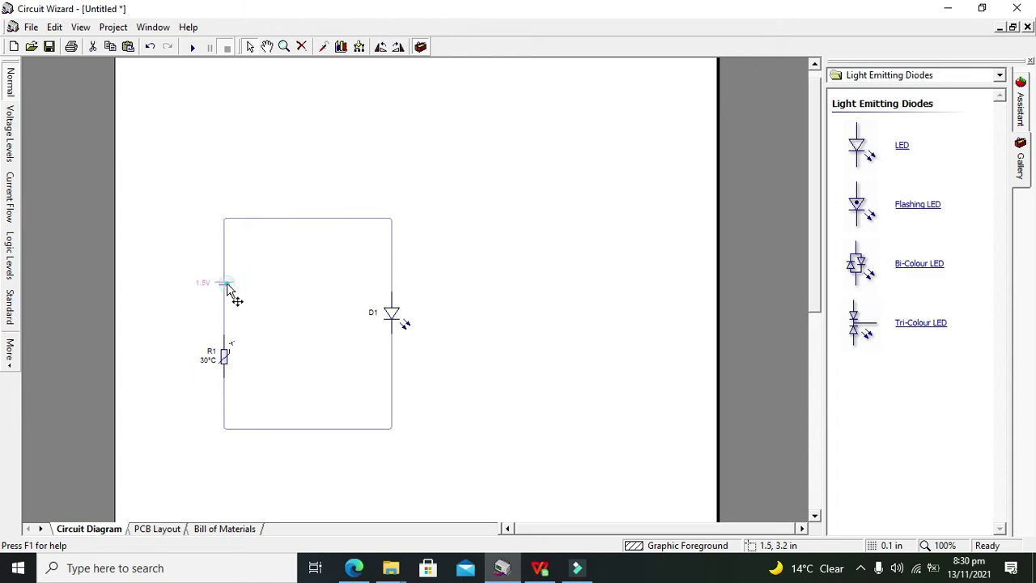
{"action": "double_click", "coordinate": [226, 283]}
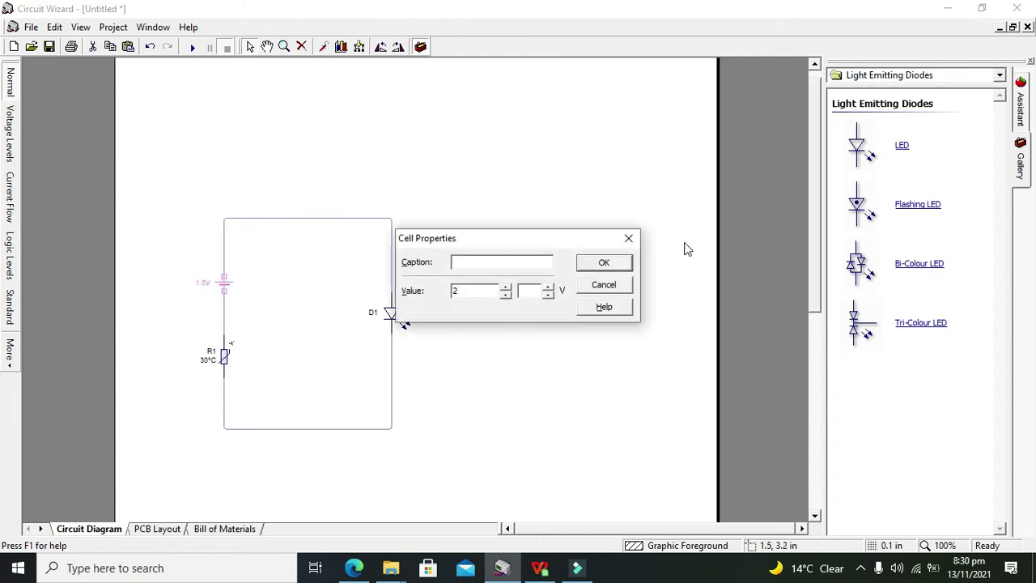
{"action": "left_click", "coordinate": [605, 264]}
- Select the whole circuit and move it left and down
{"action": "left_click_drag", "start_coordinate": [138, 191], "coordinate": [435, 471]}
{"action": "left_click_drag", "start_coordinate": [391, 321], "coordinate": [358, 359]}
{"action": "left_click", "coordinate": [490, 345]}
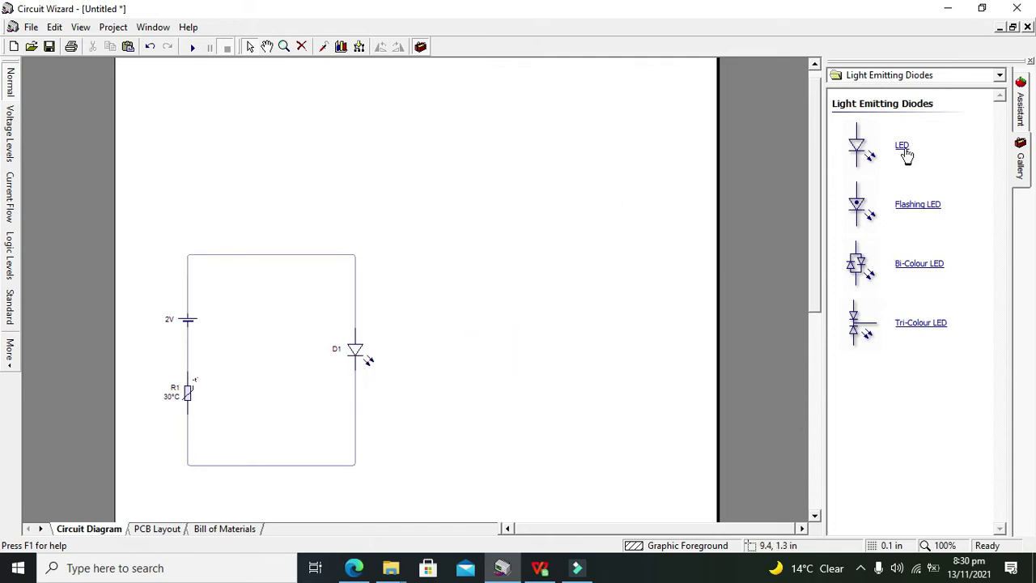
- Add an ammeter above the circuit and delete the loop's top wire
{"action": "left_click", "coordinate": [900, 77]}
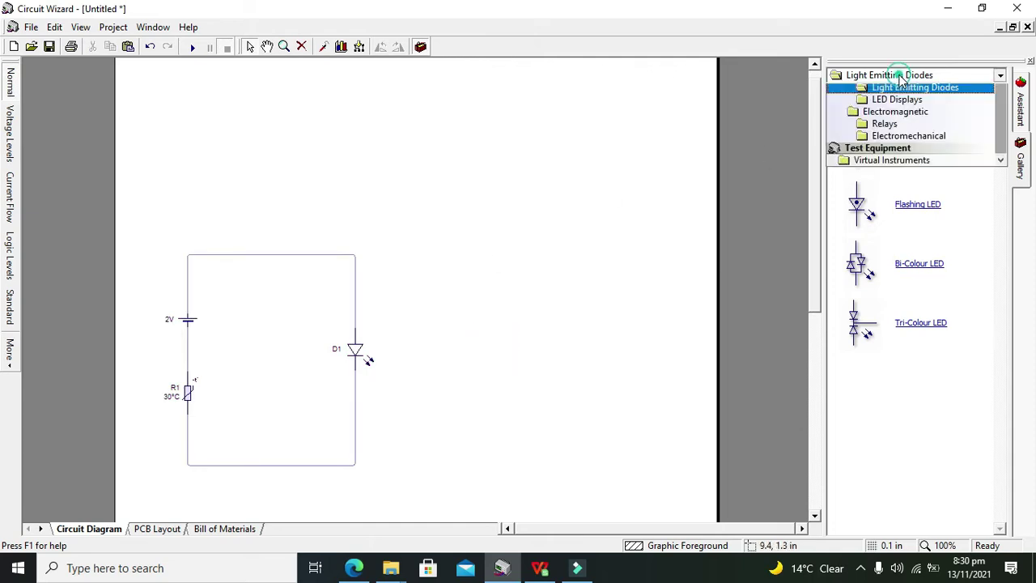
{"action": "left_click", "coordinate": [904, 371]}
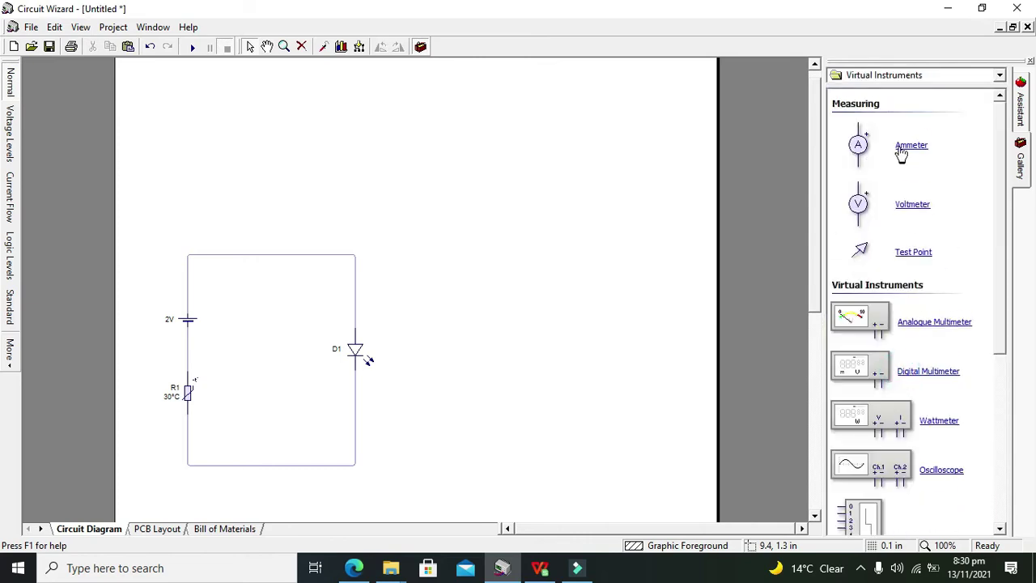
{"action": "left_click_drag", "start_coordinate": [902, 154], "coordinate": [283, 227]}
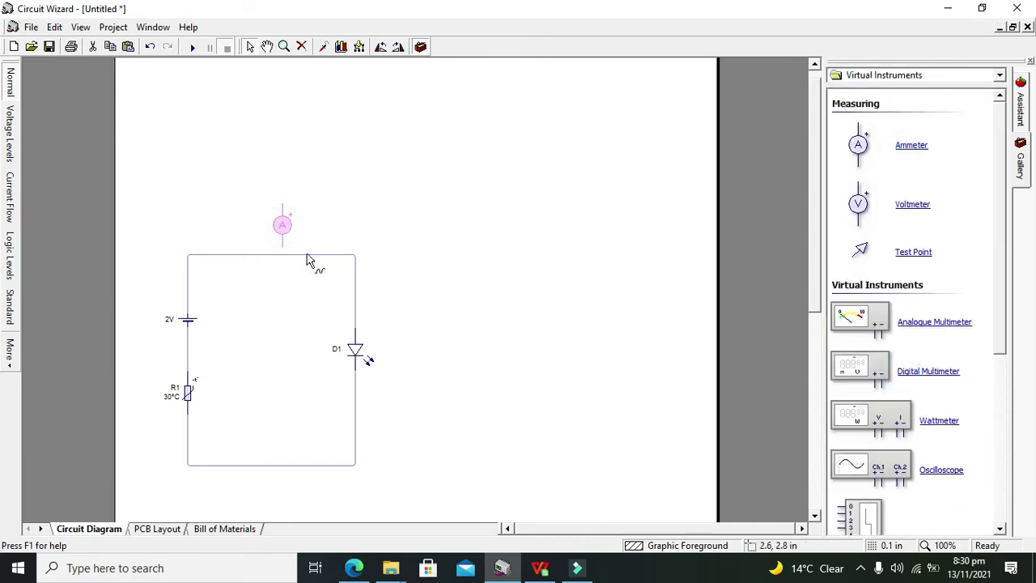
{"action": "left_click", "coordinate": [304, 254]}
{"action": "key", "text": "Delete"}
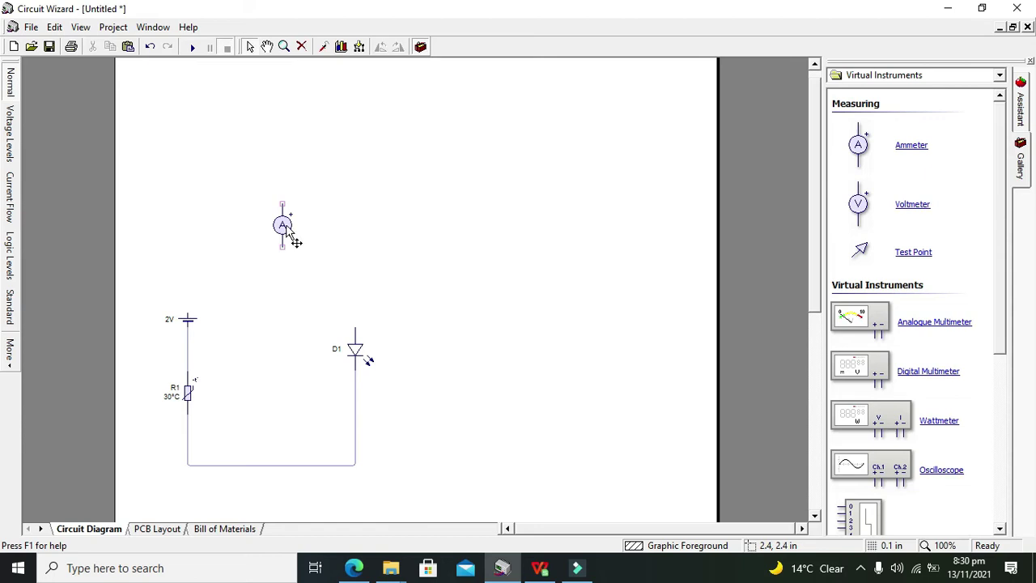
- Rotate the ammeter horizontal and wire it between the cell's positive terminal and the LED
{"action": "left_click", "coordinate": [294, 235]}
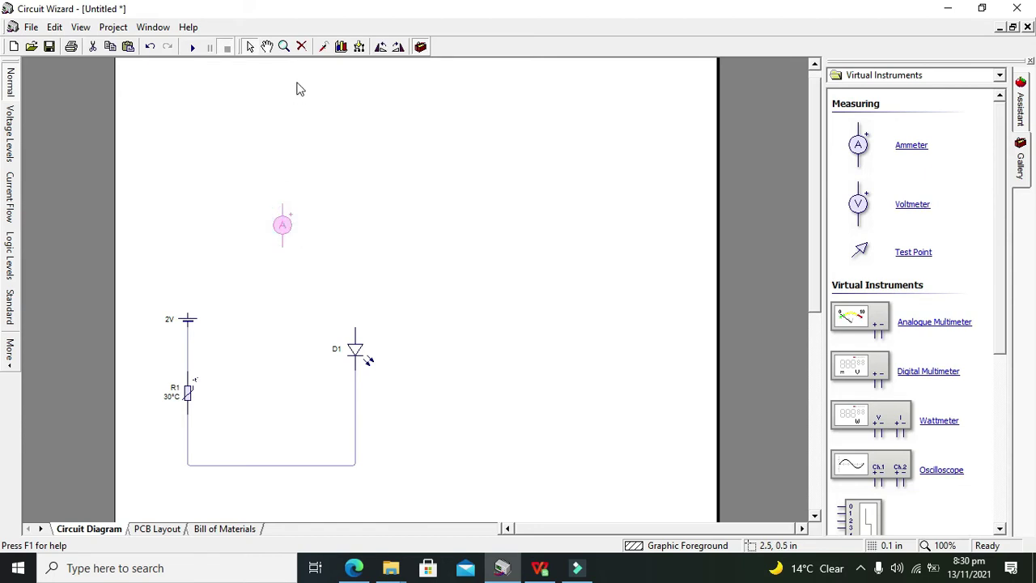
{"action": "left_click", "coordinate": [384, 47]}
{"action": "left_click", "coordinate": [313, 241]}
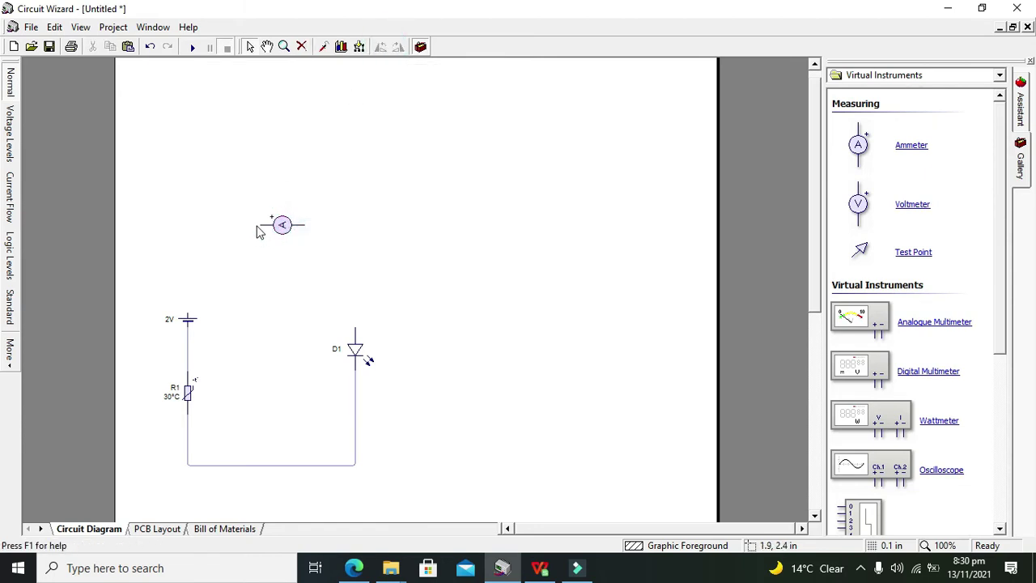
{"action": "left_click_drag", "start_coordinate": [259, 224], "coordinate": [188, 306]}
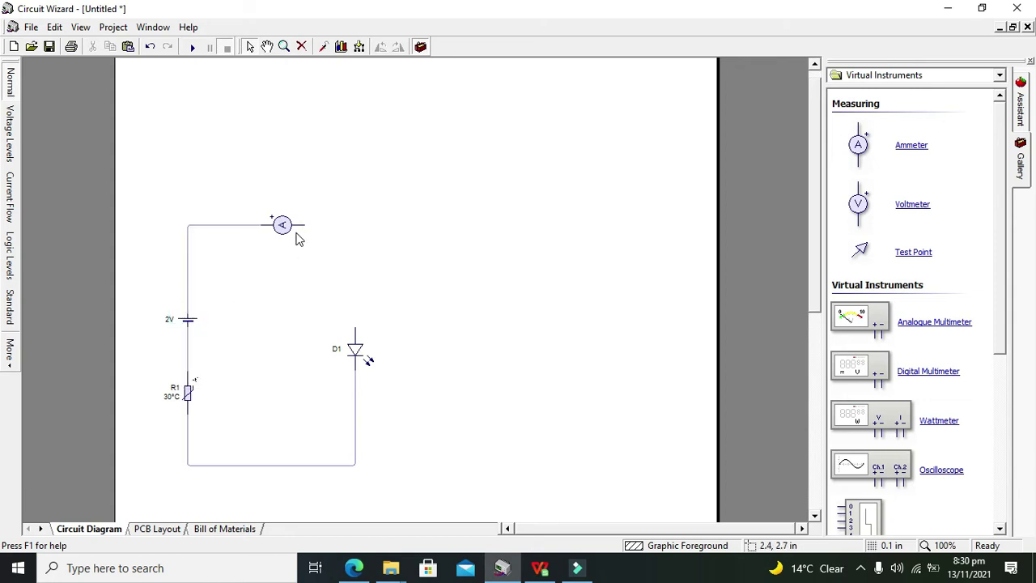
{"action": "mouse_move", "coordinate": [303, 225]}
{"action": "left_mouse_down"}
{"action": "mouse_move", "coordinate": [360, 278]}
{"action": "mouse_move", "coordinate": [354, 329]}
{"action": "left_mouse_up"}
{"action": "left_click", "coordinate": [279, 234]}
{"action": "left_click", "coordinate": [191, 47]}
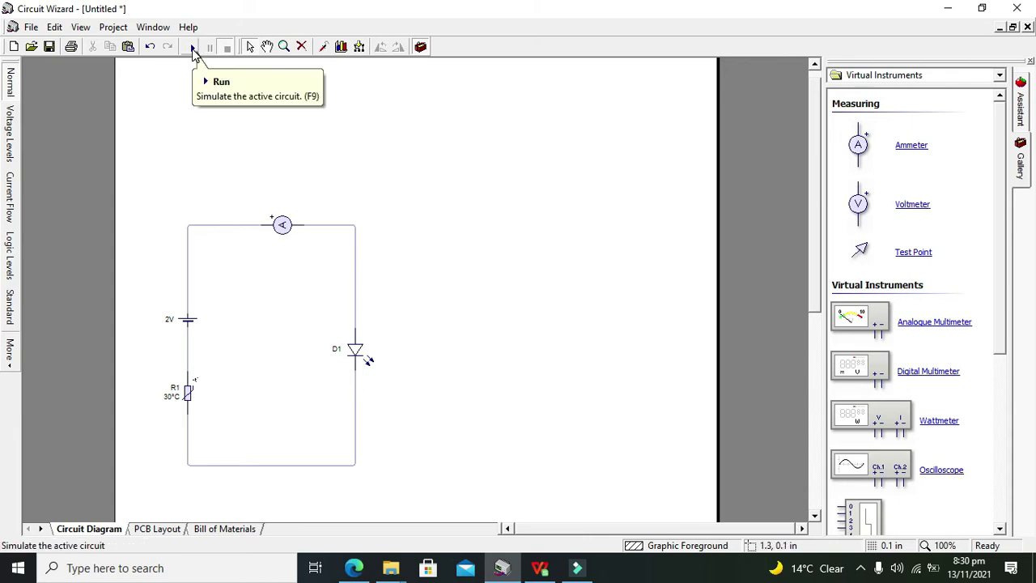
- Run the simulation and place the thermistor's temperature control below R1
{"action": "left_click", "coordinate": [193, 49]}
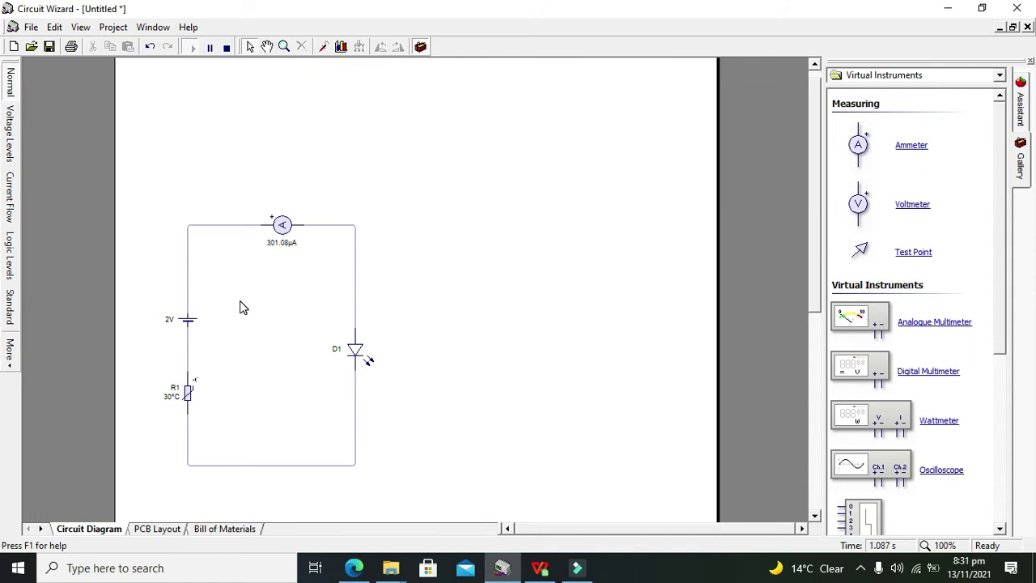
{"action": "left_click", "coordinate": [181, 400]}
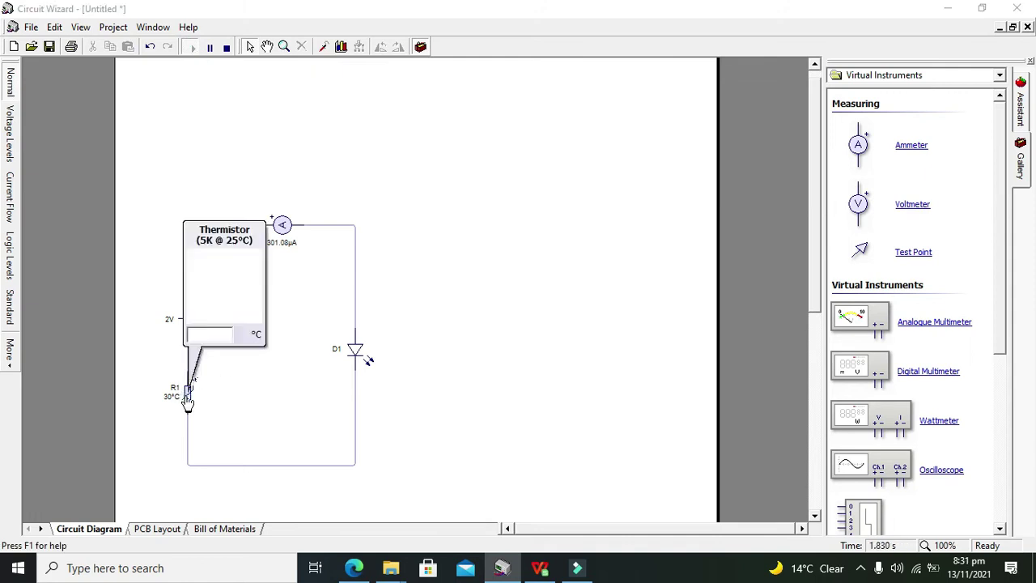
{"action": "left_click", "coordinate": [217, 229]}
{"action": "left_click_drag", "start_coordinate": [216, 229], "coordinate": [149, 398]}
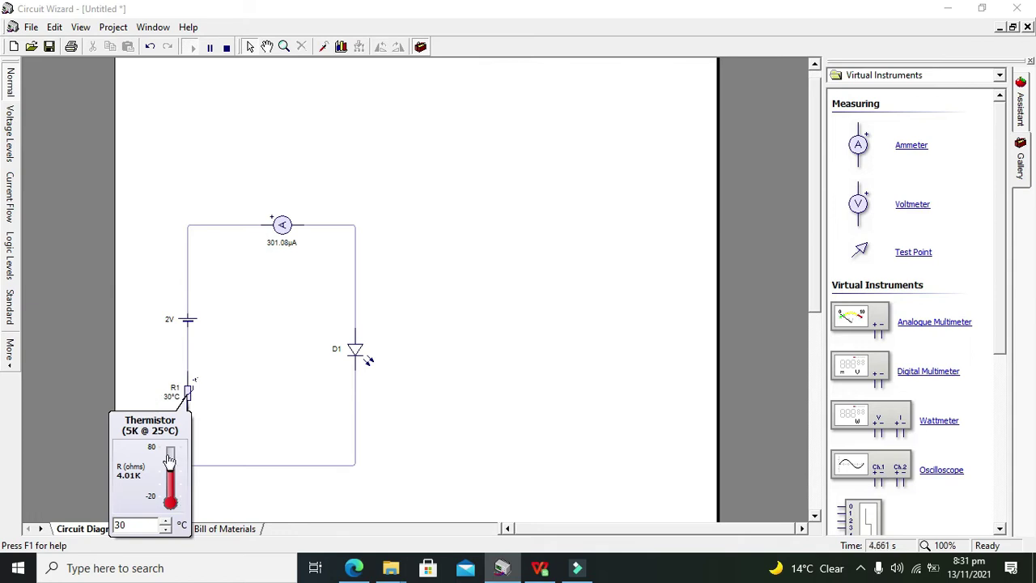
- Sweep the thermistor from -20 °C up to 80 °C, then stop the simulation
{"action": "left_click_drag", "start_coordinate": [174, 481], "coordinate": [171, 504]}
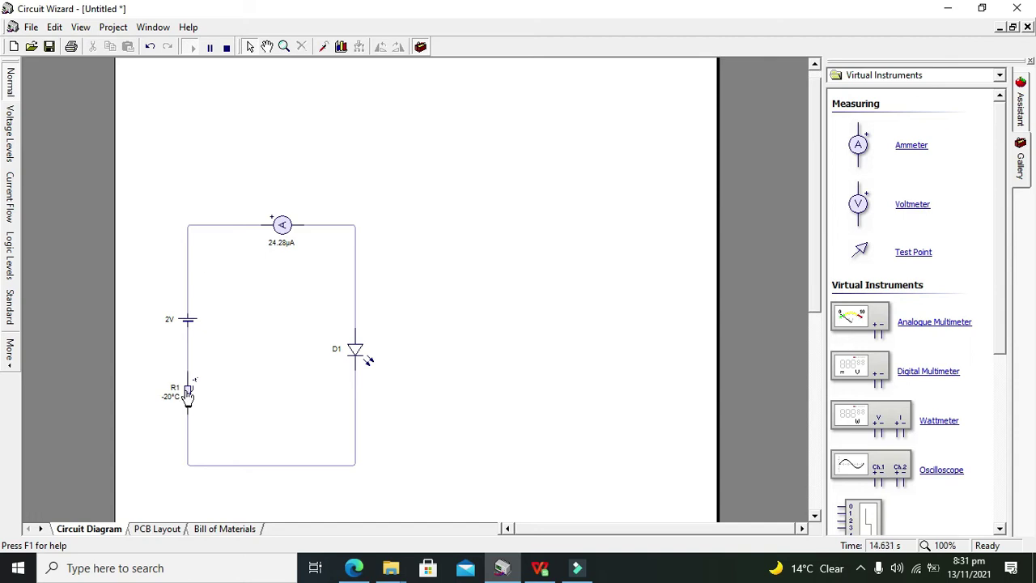
{"action": "mouse_move", "coordinate": [187, 396]}
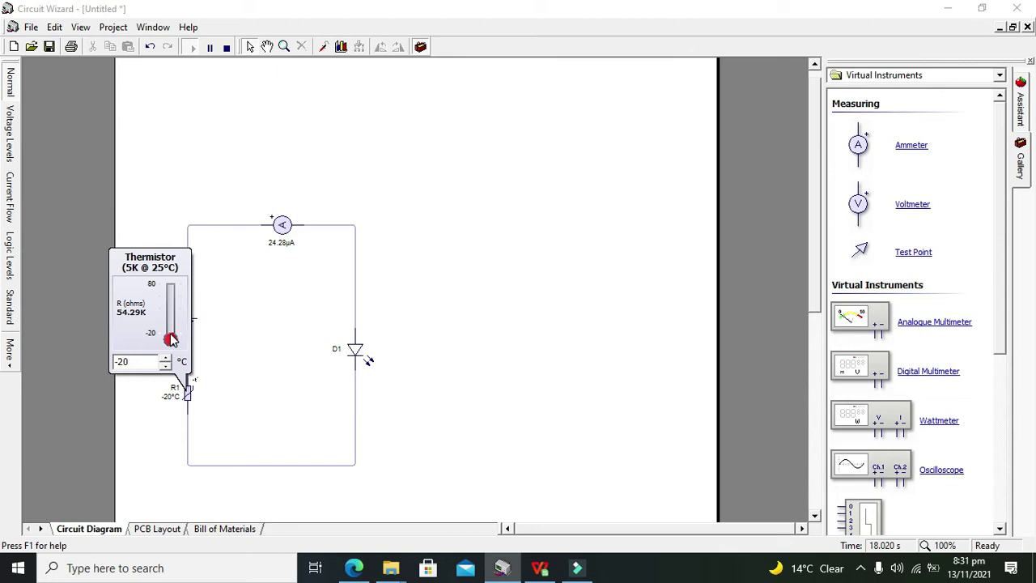
{"action": "left_click_drag", "start_coordinate": [170, 339], "coordinate": [172, 272]}
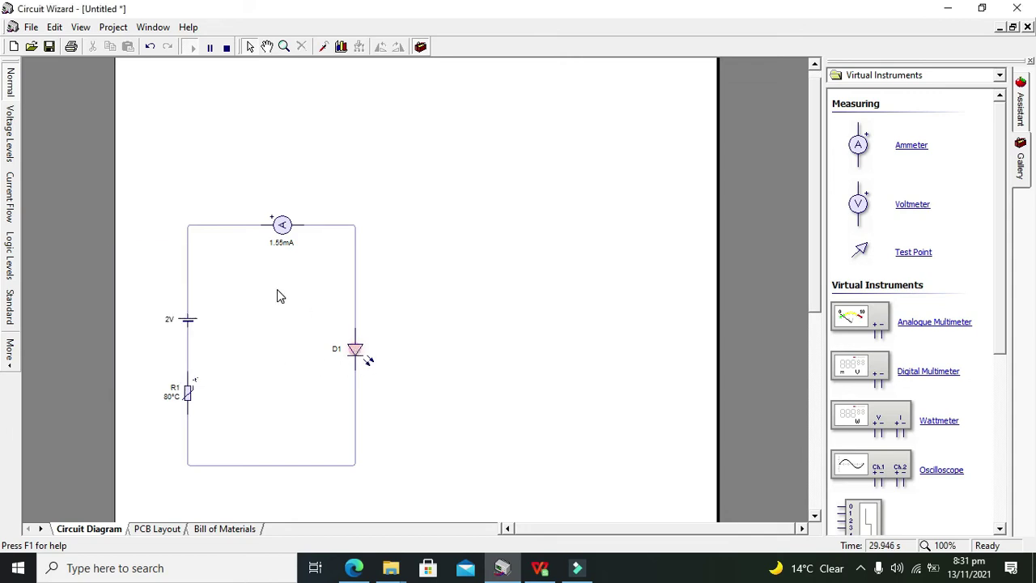
{"action": "left_click", "coordinate": [226, 46]}
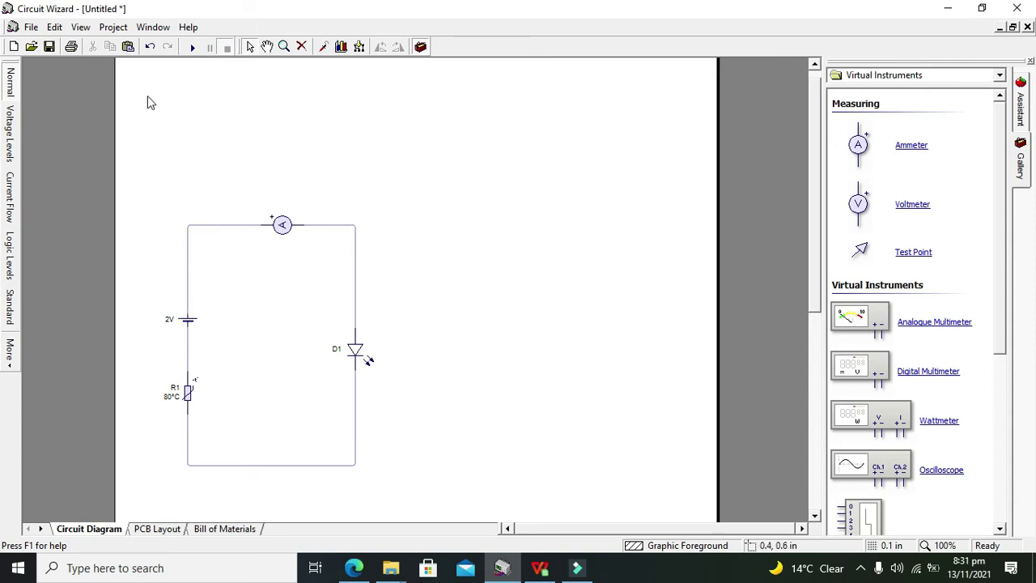
- Change the cell's voltage to 5V
{"action": "double_click", "coordinate": [194, 327]}
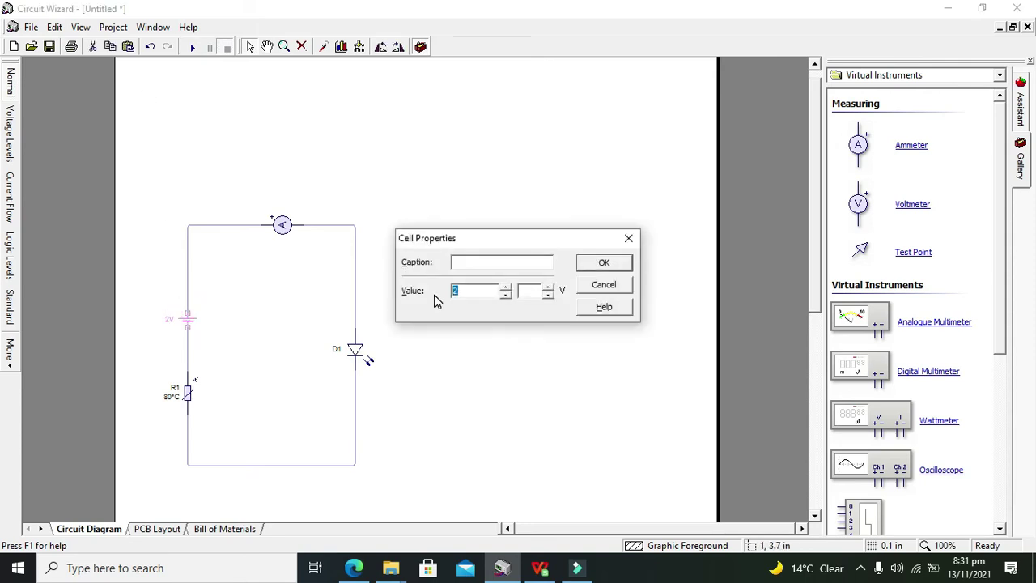
{"action": "type", "text": "5"}
{"action": "left_click", "coordinate": [595, 266]}
{"action": "left_click", "coordinate": [437, 197]}
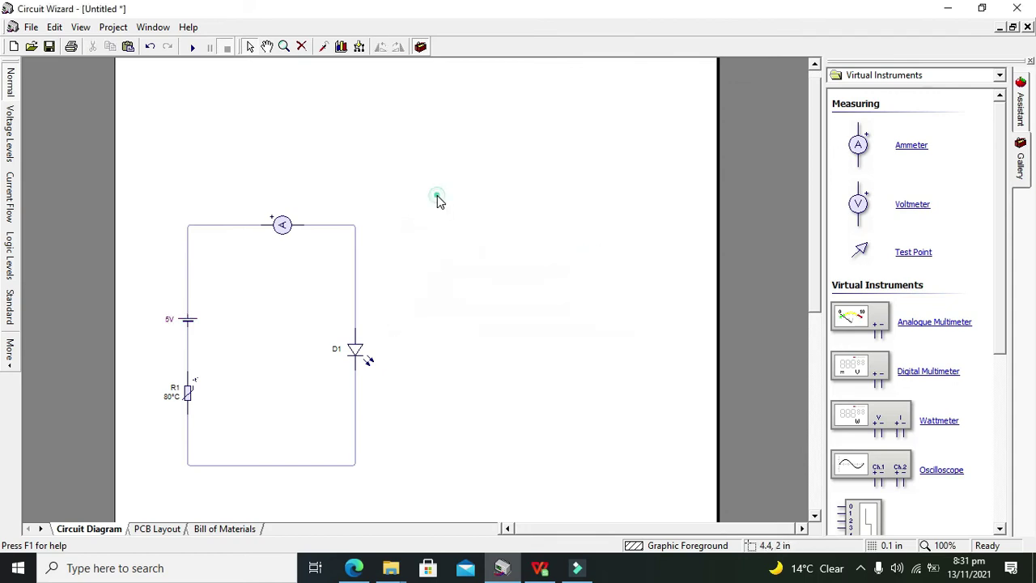
- Run the simulation and drop the thermistor temperature to -20 °C
{"action": "left_click", "coordinate": [191, 46]}
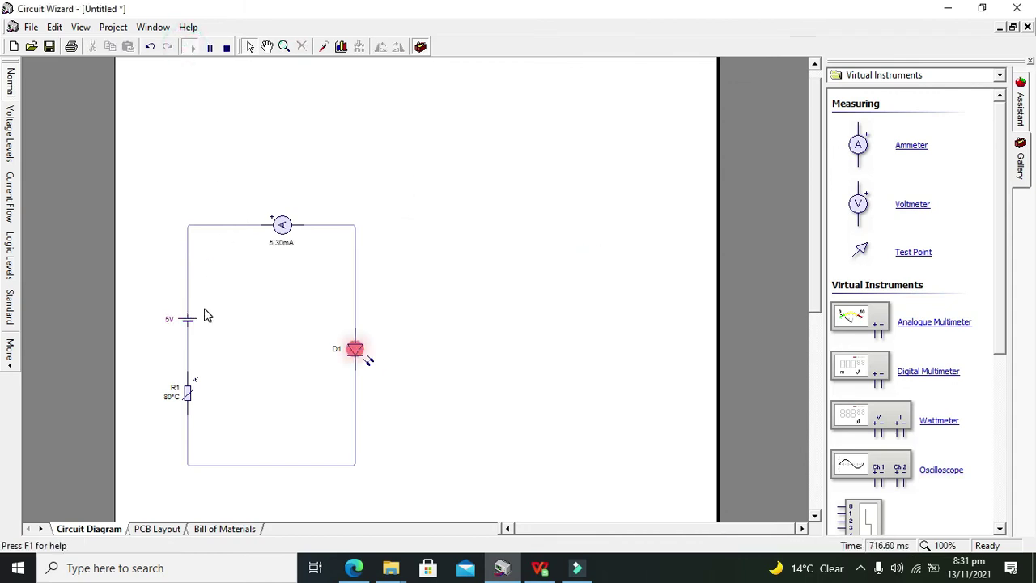
{"action": "left_click", "coordinate": [188, 393]}
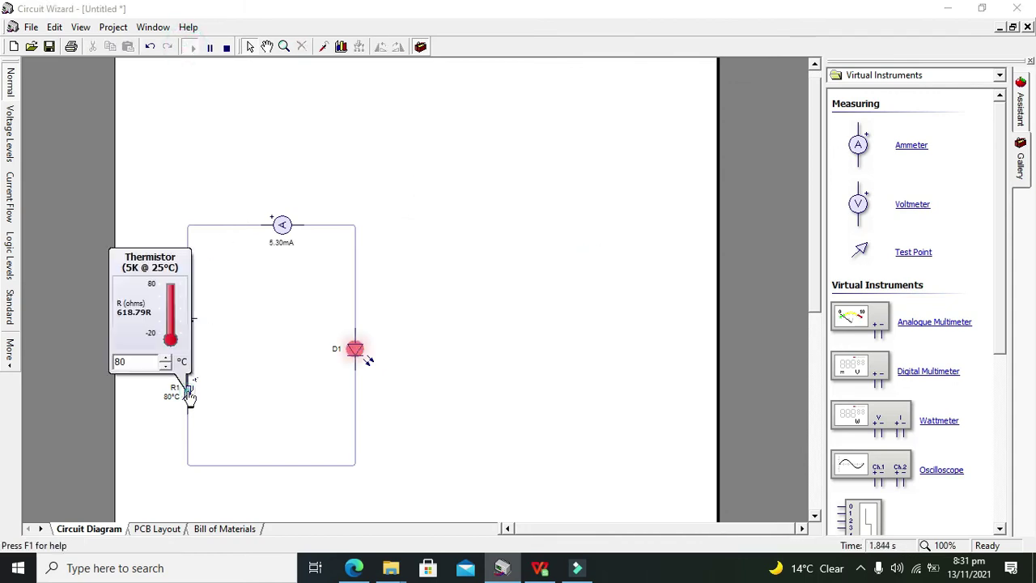
{"action": "left_click", "coordinate": [170, 340]}
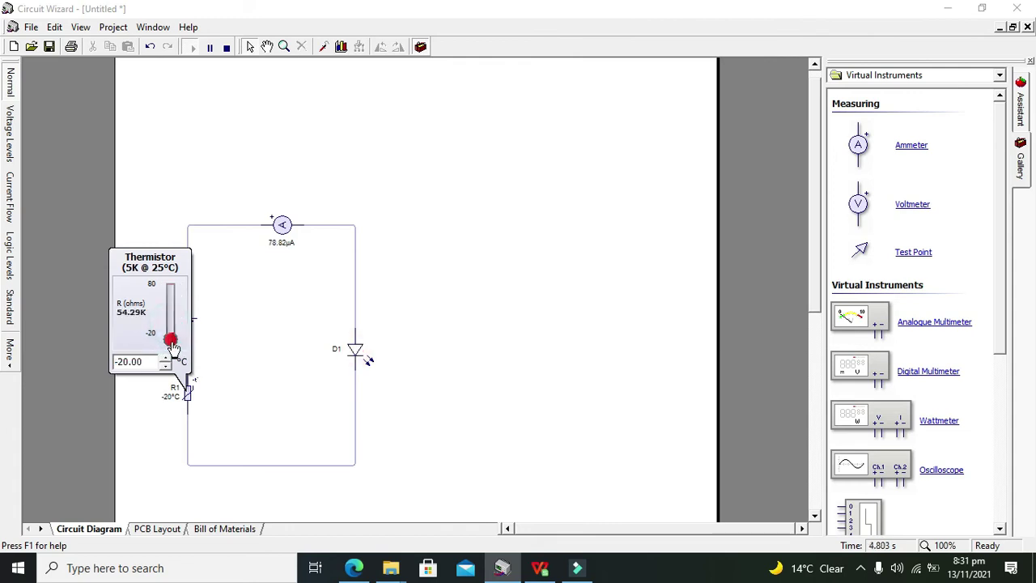
- Move the thermistor control aside and warm R1 through -3.08, 1.54, 44.62 and 64.62 °C
{"action": "left_click", "coordinate": [140, 255]}
{"action": "left_click_drag", "start_coordinate": [145, 270], "coordinate": [131, 433]}
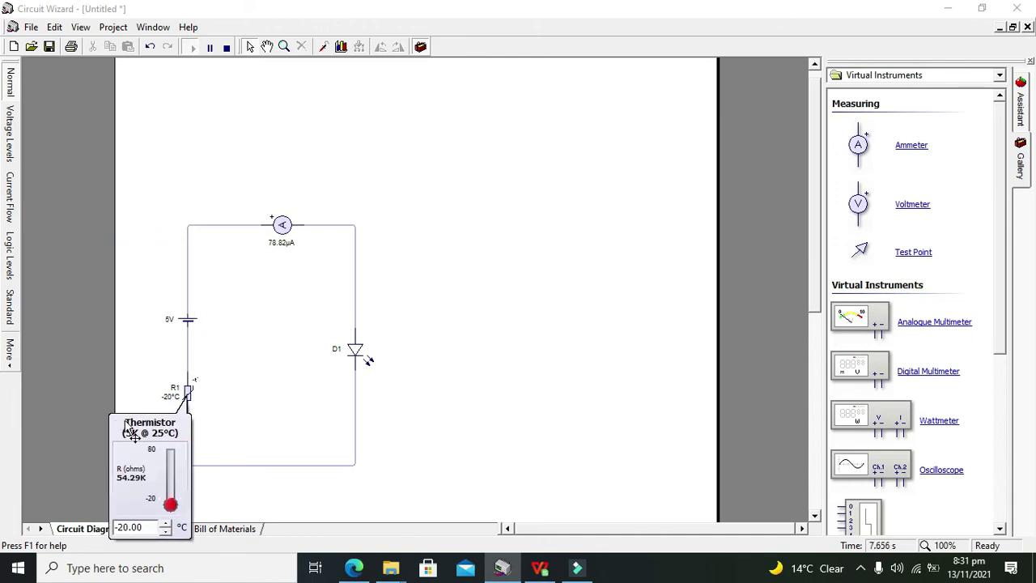
{"action": "left_click", "coordinate": [172, 504]}
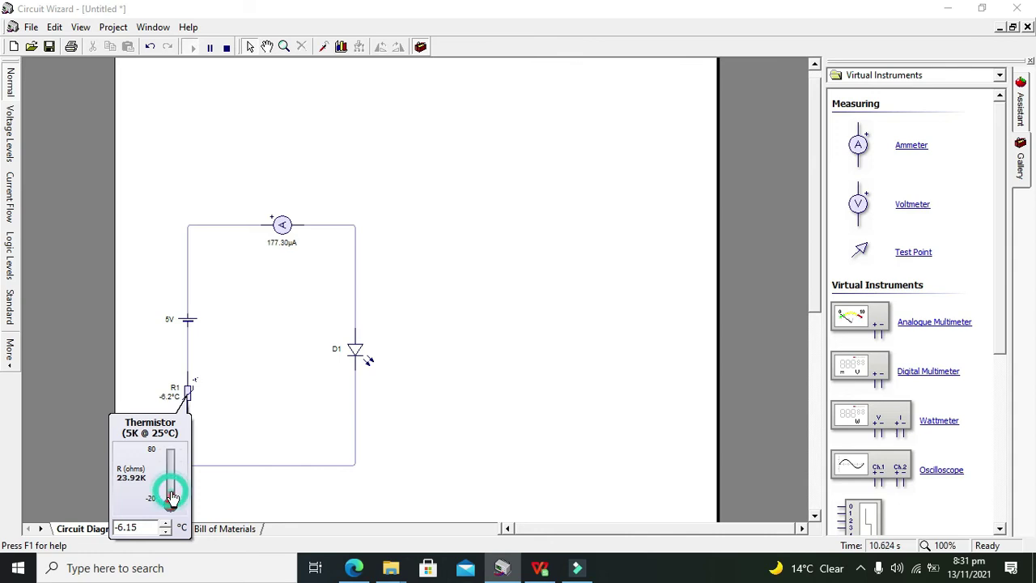
{"action": "left_click", "coordinate": [172, 497]}
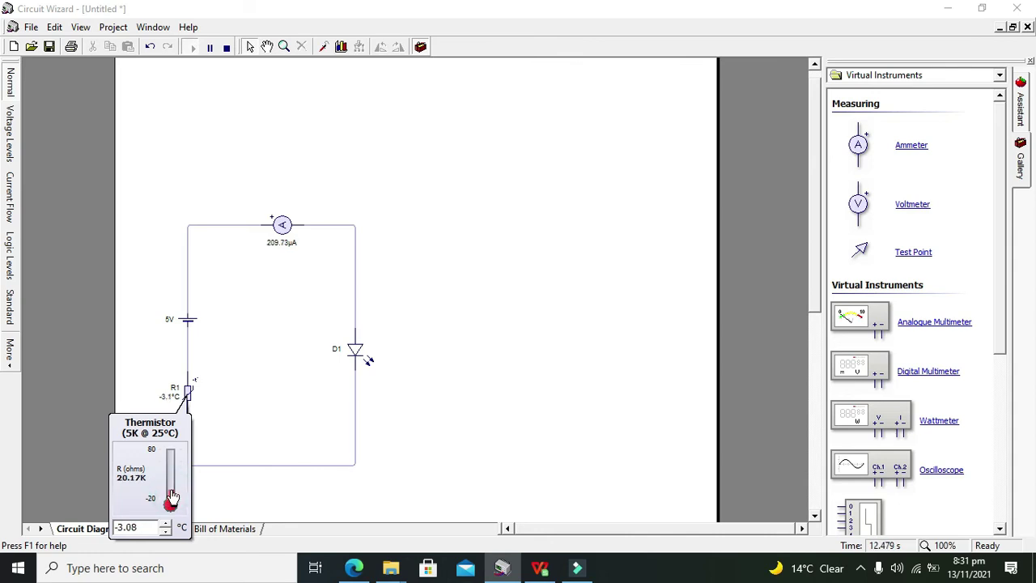
{"action": "left_click_drag", "start_coordinate": [172, 497], "coordinate": [173, 475]}
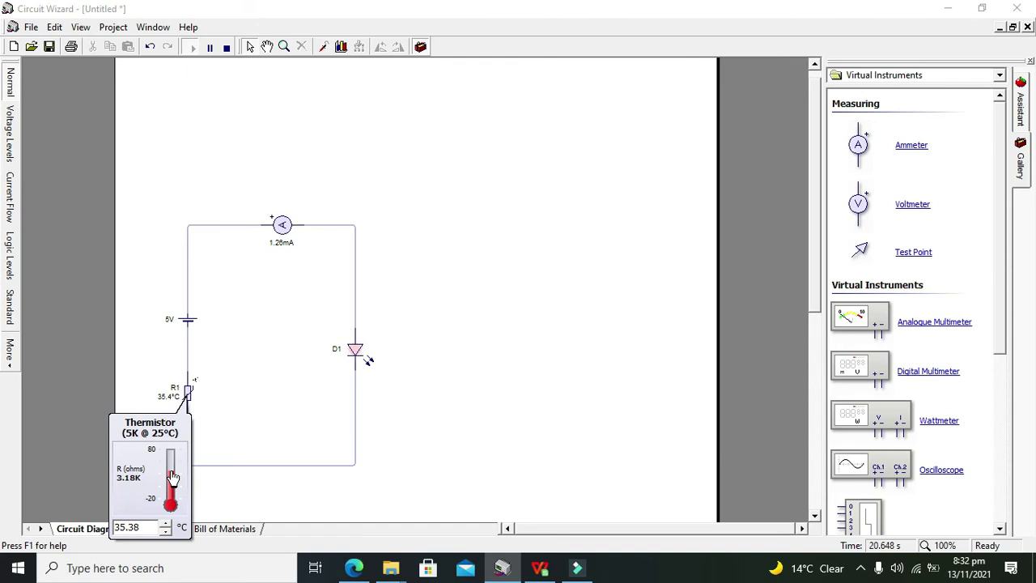
{"action": "left_click_drag", "start_coordinate": [173, 477], "coordinate": [172, 466]}
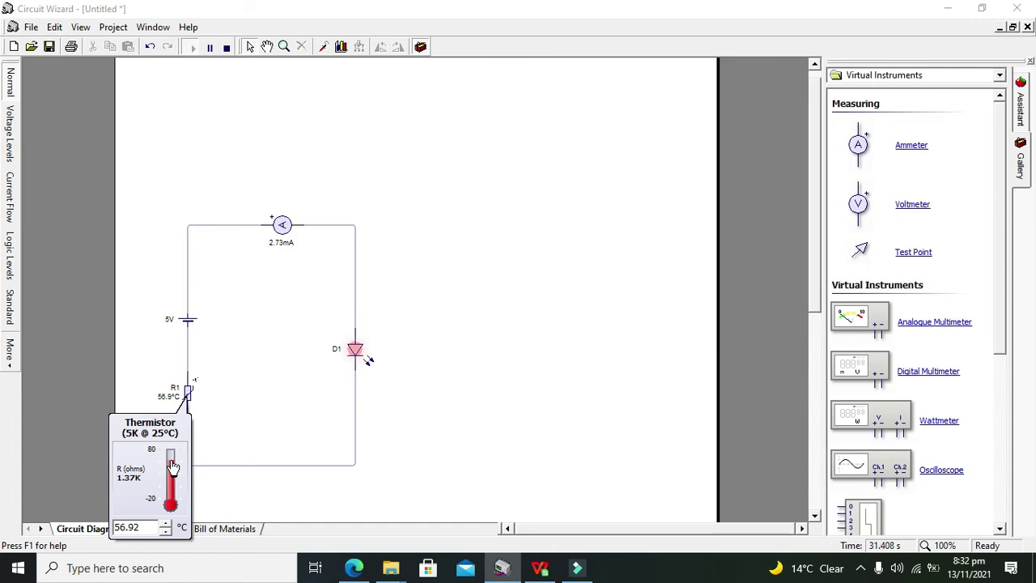
{"action": "mouse_move", "coordinate": [173, 467]}
{"action": "left_mouse_down"}
{"action": "mouse_move", "coordinate": [173, 444]}
{"action": "mouse_move", "coordinate": [172, 483]}
{"action": "mouse_move", "coordinate": [171, 451]}
{"action": "left_mouse_up"}
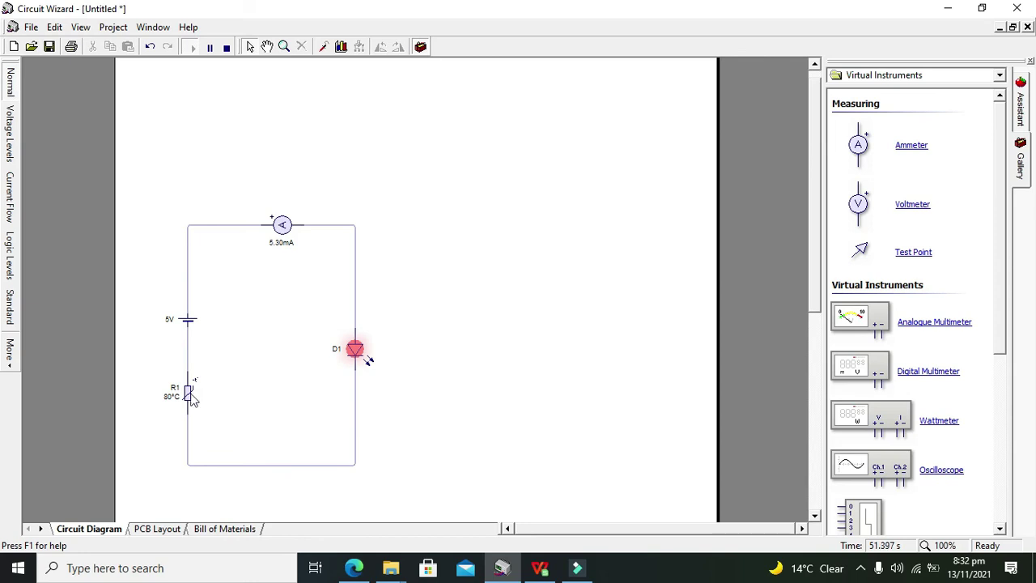
- Stop the simulation and change the cell's voltage to 8V
{"action": "mouse_move", "coordinate": [186, 394]}
{"action": "left_click", "coordinate": [227, 47]}
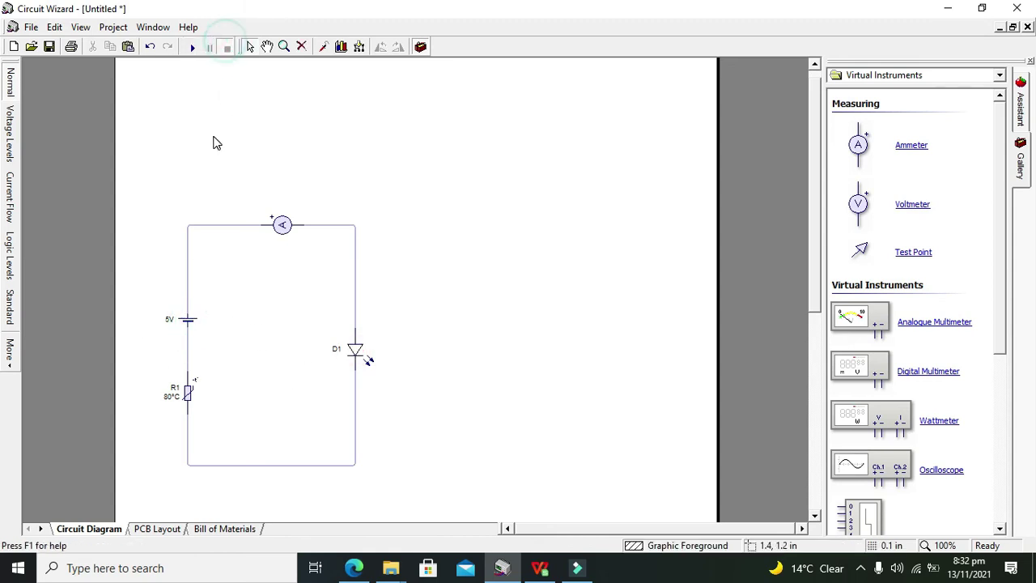
{"action": "left_click", "coordinate": [187, 321]}
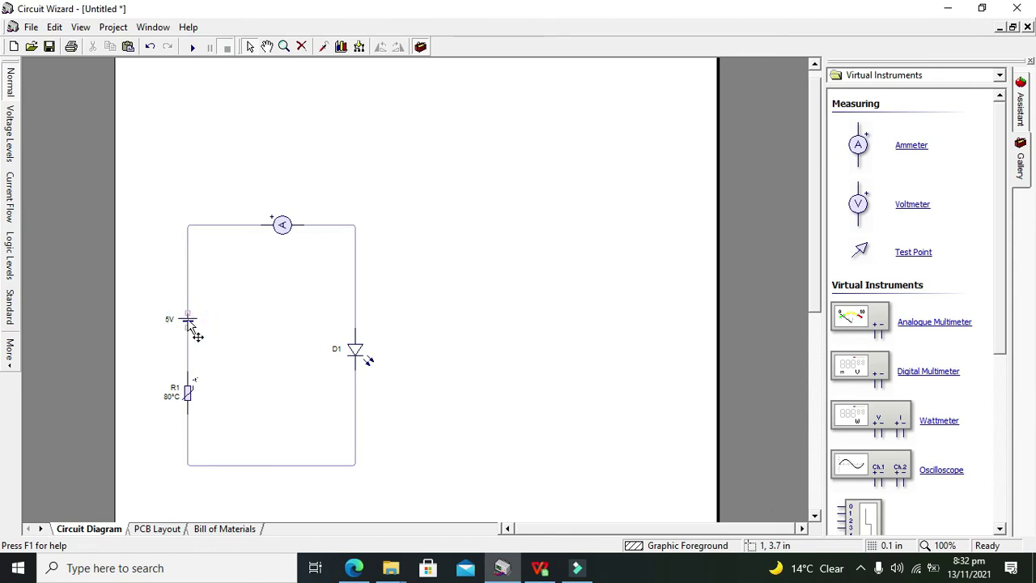
{"action": "double_click", "coordinate": [188, 323]}
{"action": "type", "text": "6"}
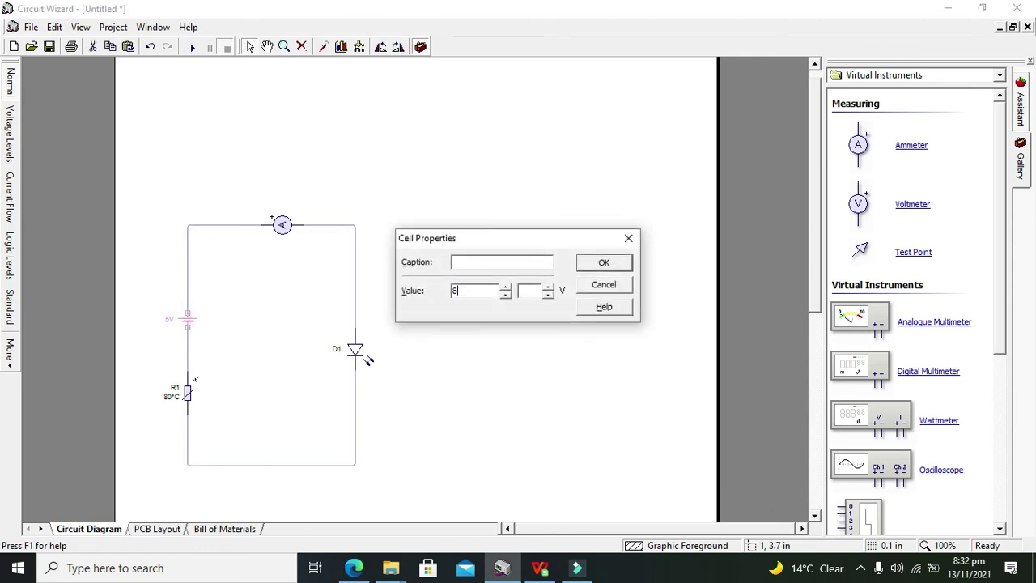
{"action": "left_click", "coordinate": [597, 265]}
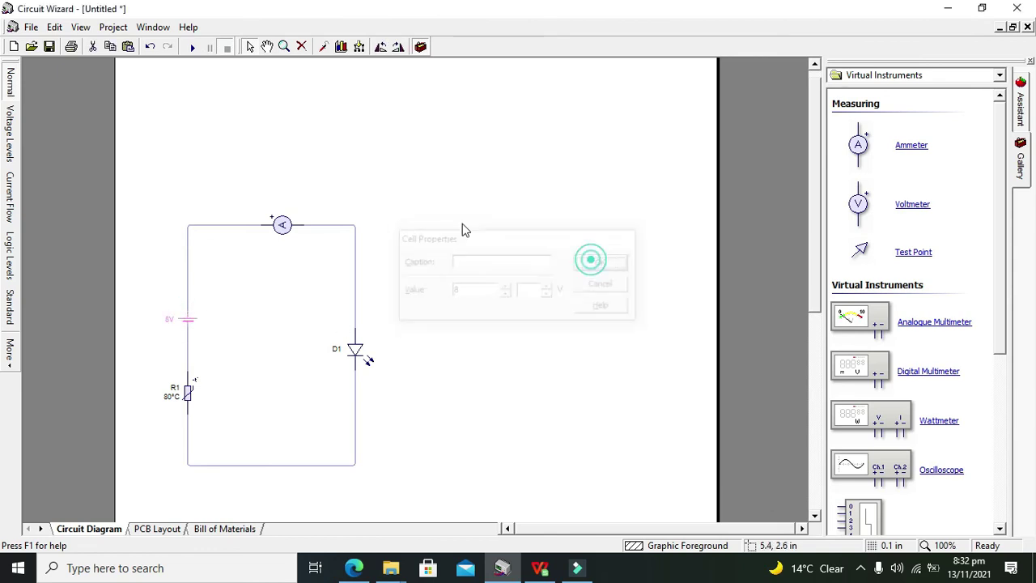
- Run the simulation and lower the thermistor from 80 °C to about 55.38 °C
{"action": "left_click", "coordinate": [192, 47]}
{"action": "left_click", "coordinate": [190, 397]}
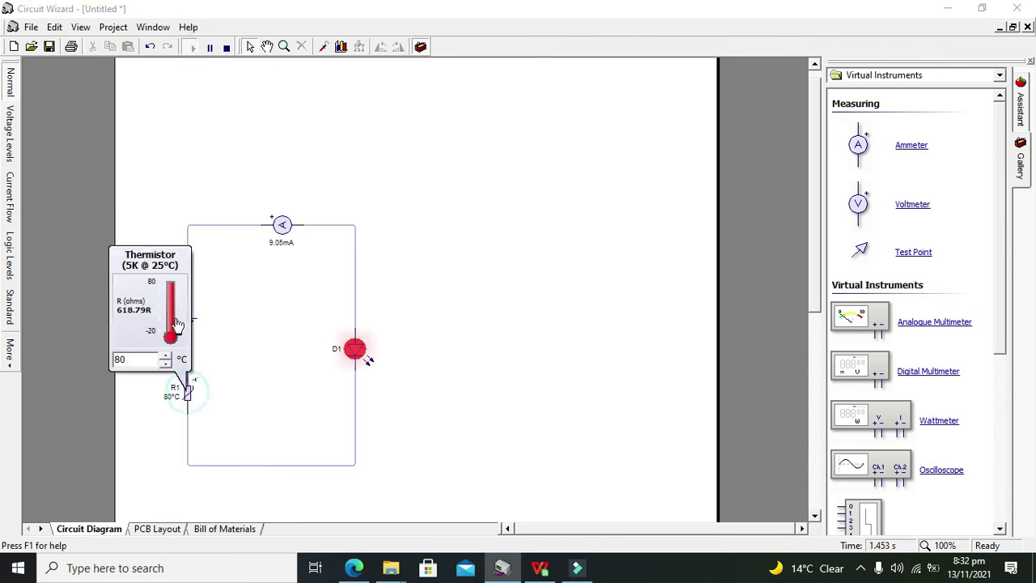
{"action": "mouse_move", "coordinate": [170, 284]}
{"action": "left_mouse_down"}
{"action": "mouse_move", "coordinate": [170, 336]}
{"action": "mouse_move", "coordinate": [171, 275]}
{"action": "mouse_move", "coordinate": [170, 313]}
{"action": "mouse_move", "coordinate": [171, 299]}
{"action": "left_mouse_up"}
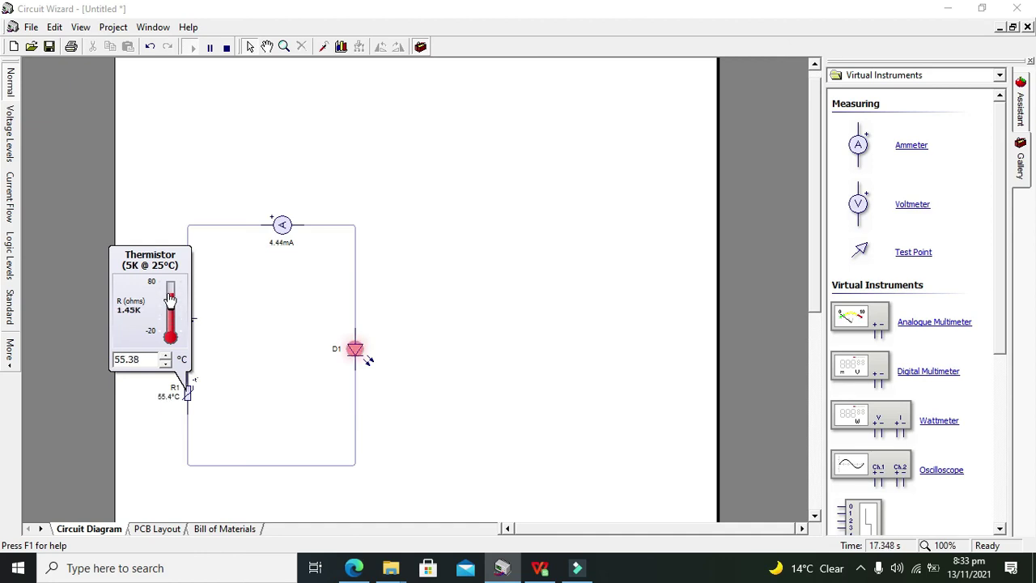
{"action": "left_click", "coordinate": [228, 47]}
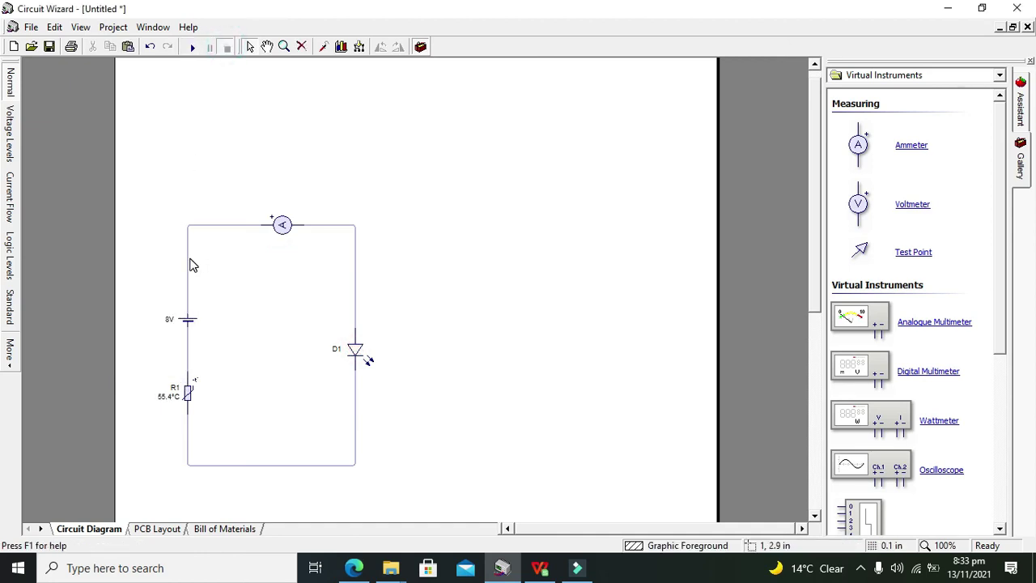